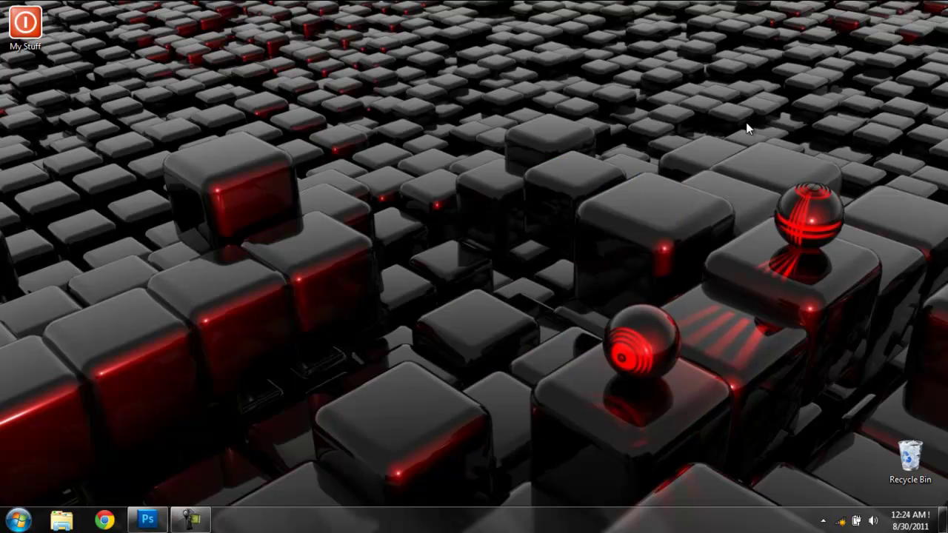
# - Launch the web browser and go to the Google homepage
pyautogui.moveTo(746, 124); pyautogui.dragTo(944, 376)
pyautogui.moveTo(144, 93); pyautogui.dragTo(562, 414)
pyautogui.click(113, 523)
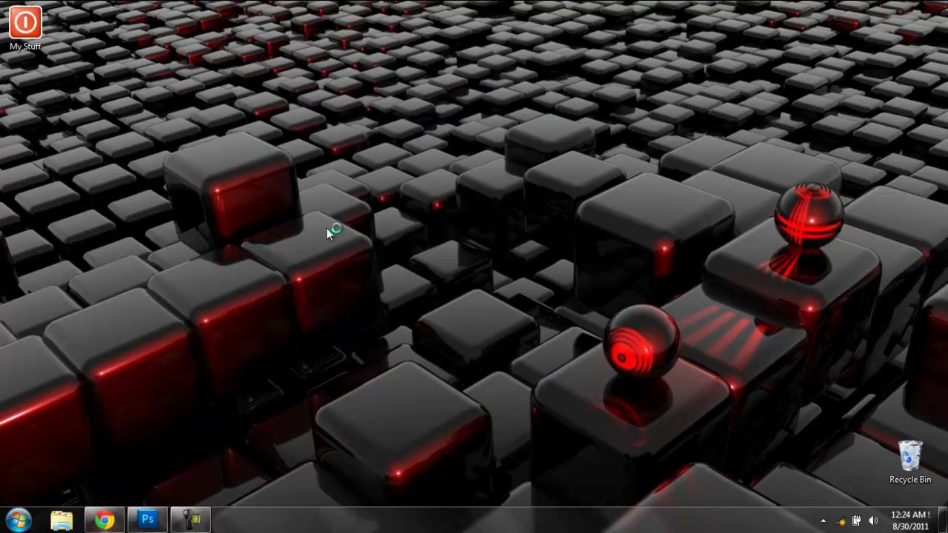
pyautogui.write('google.com')
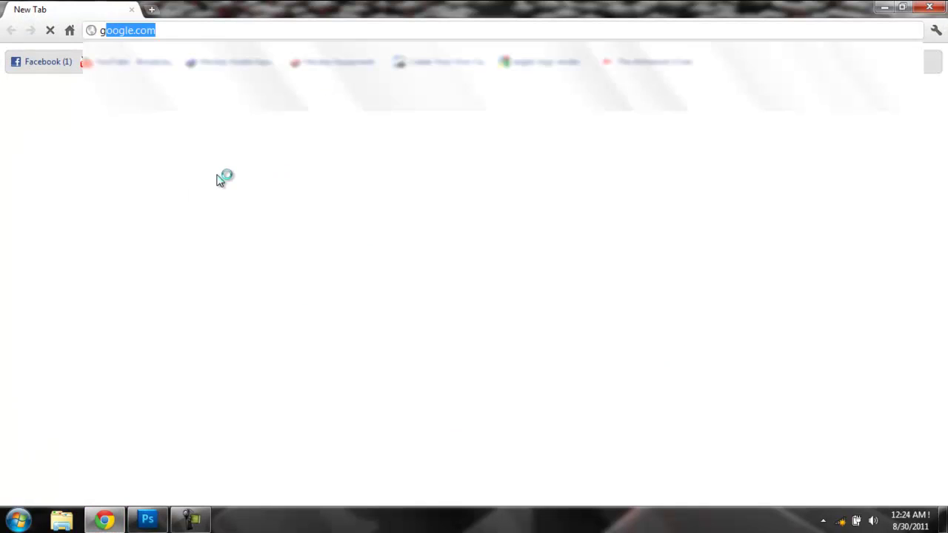
pyautogui.press('Return')
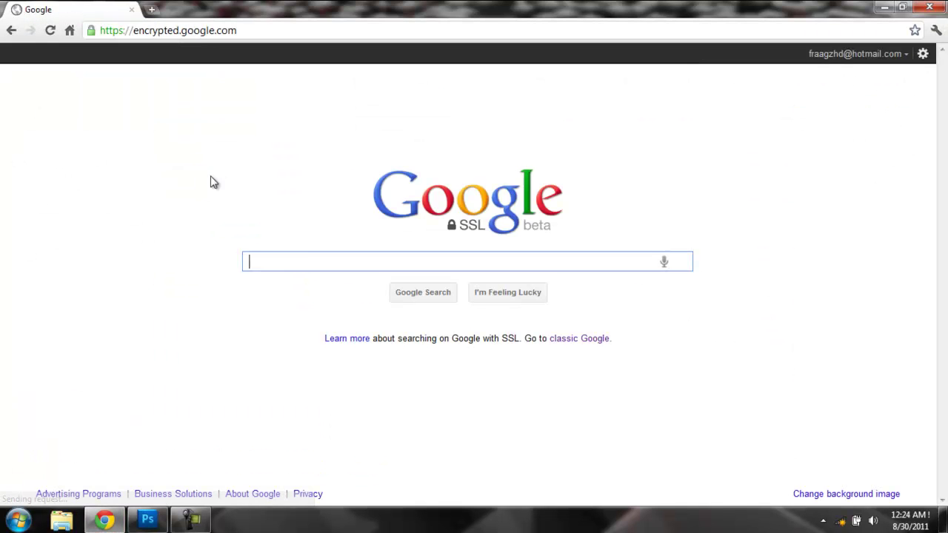
# - Search Google for 'peter griffin' and switch to the image results
pyautogui.write('pet')
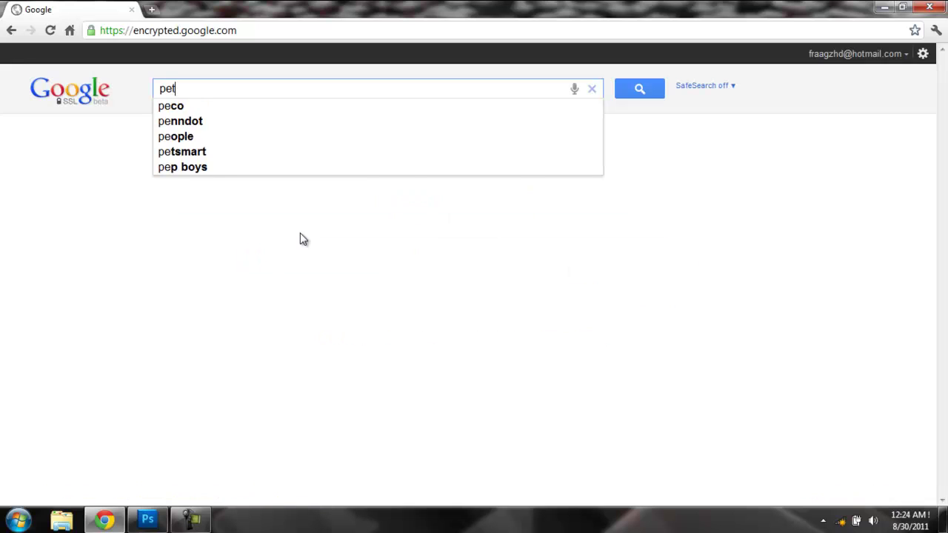
pyautogui.write('er gr')
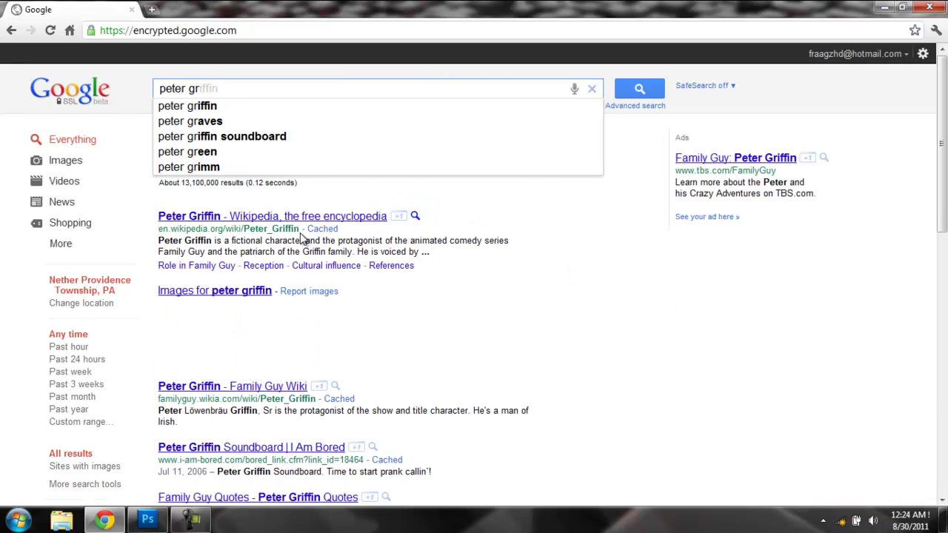
pyautogui.press('Down')
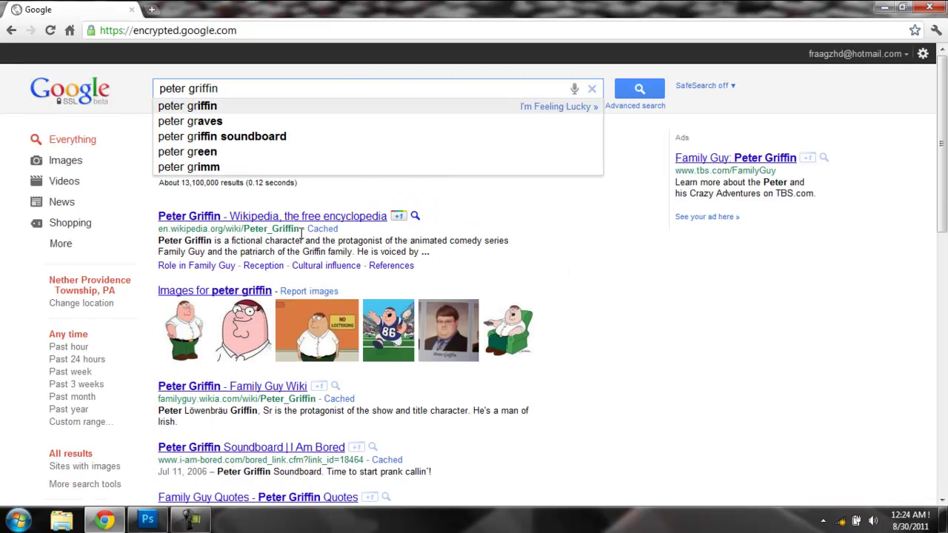
pyautogui.click(302, 236)
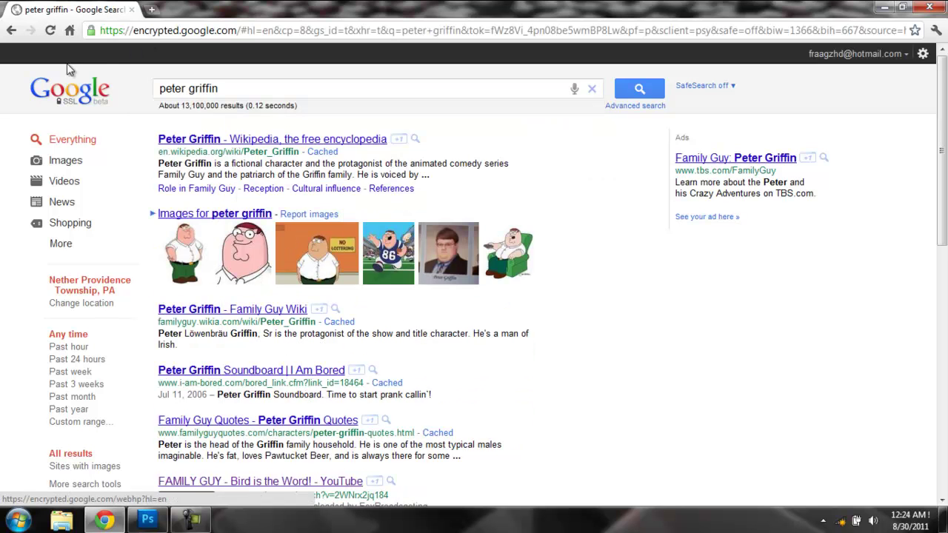
pyautogui.click(74, 160)
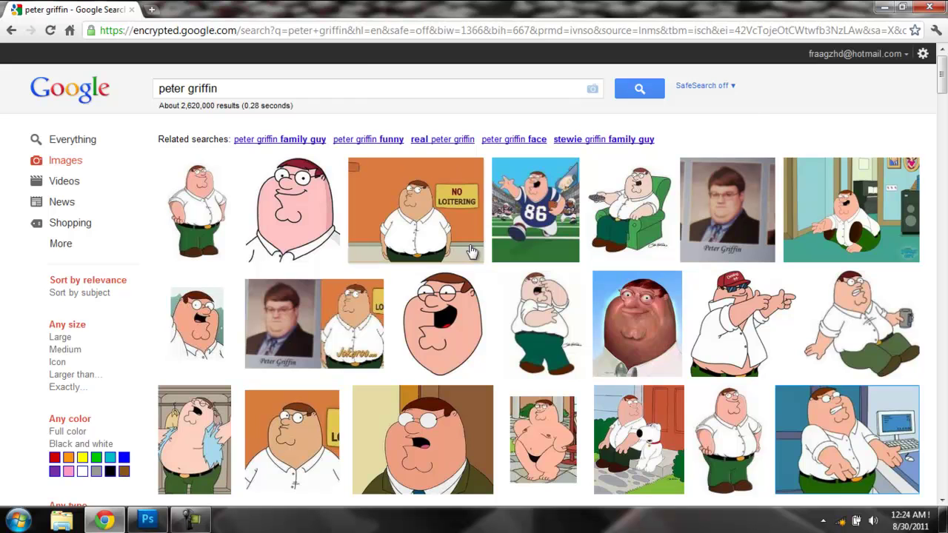
# - Save the full-size No Loitering Peter Griffin image to the Desktop as peter_griffin-1111
pyautogui.click(459, 249)
pyautogui.click(764, 121)
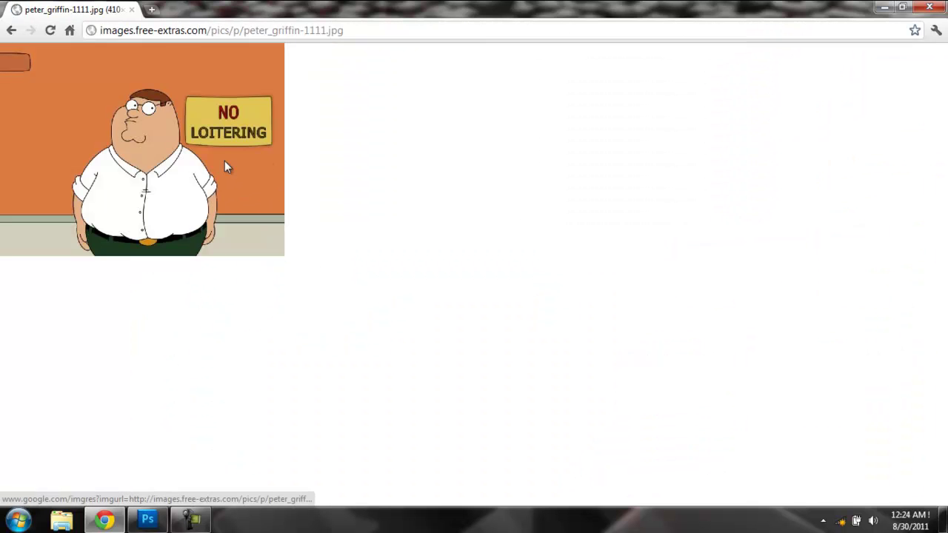
pyautogui.rightClick(197, 157)
pyautogui.click(221, 166)
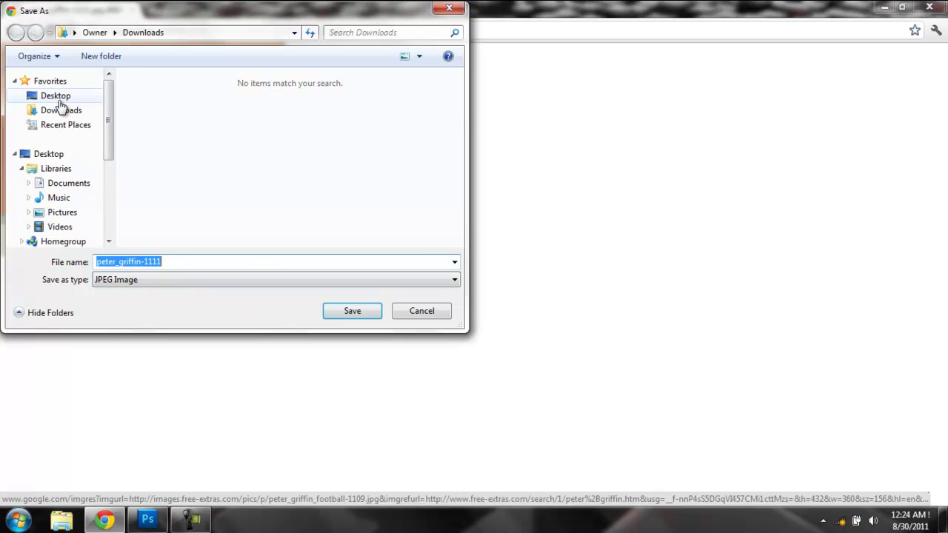
pyautogui.click(58, 97)
pyautogui.click(351, 311)
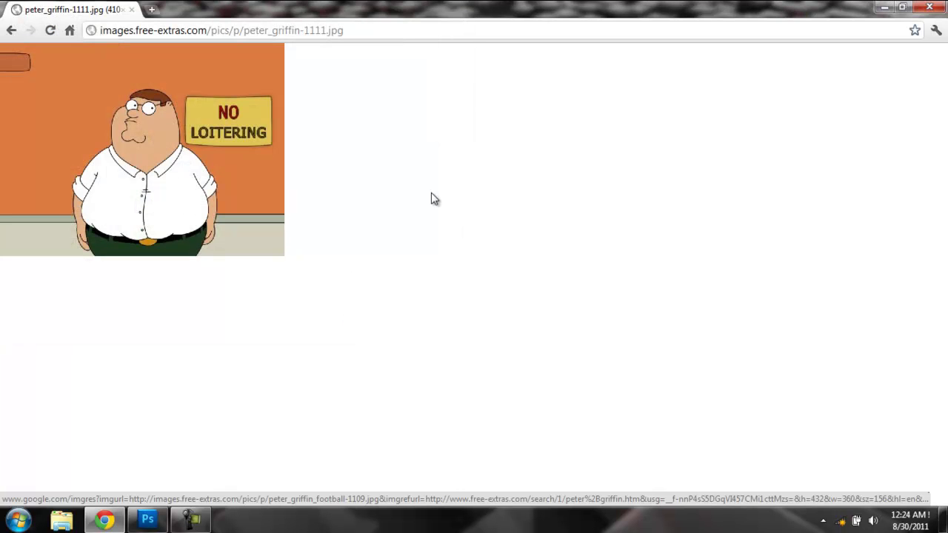
# - Close Chrome, then open peter_griffin-1111.jpg from the Desktop in Photoshop
pyautogui.click(936, 7)
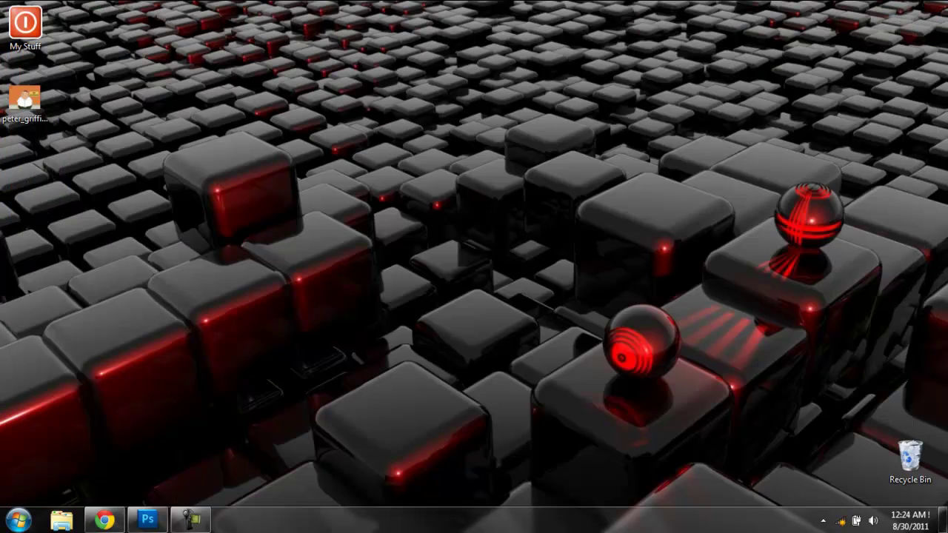
pyautogui.click(147, 520)
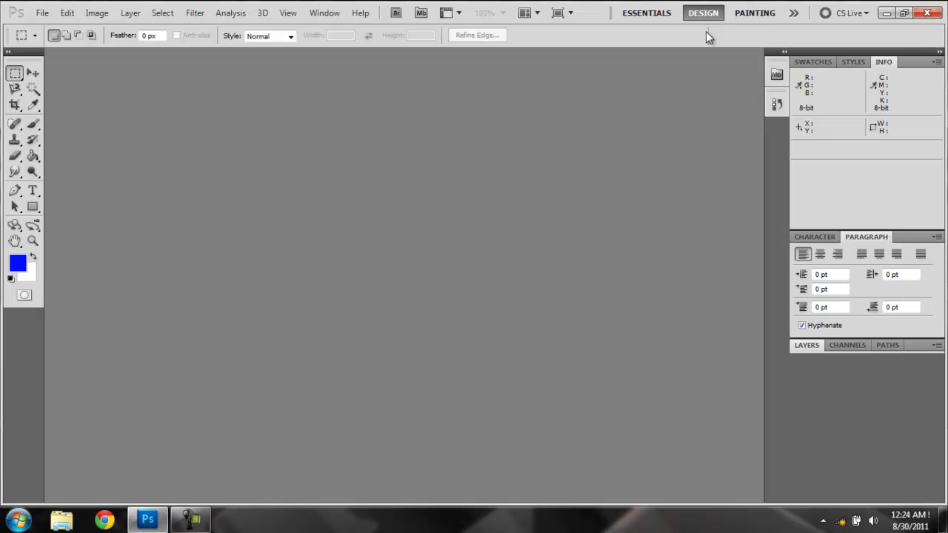
pyautogui.click(33, 73)
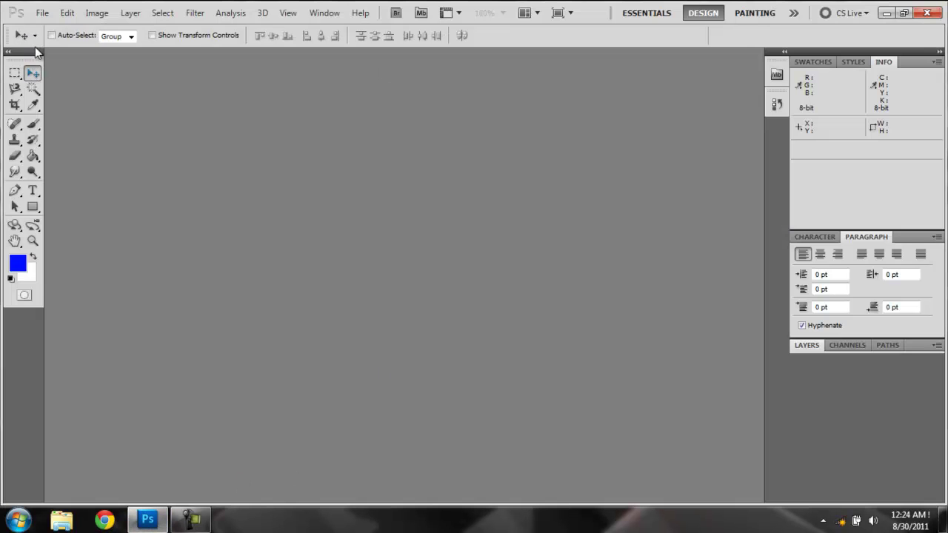
pyautogui.click(43, 13)
pyautogui.click(74, 40)
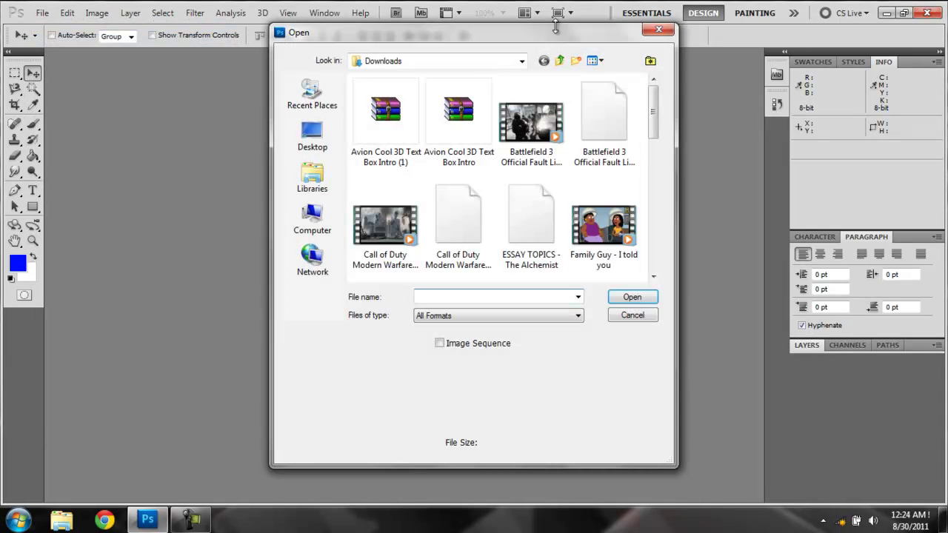
pyautogui.click(312, 133)
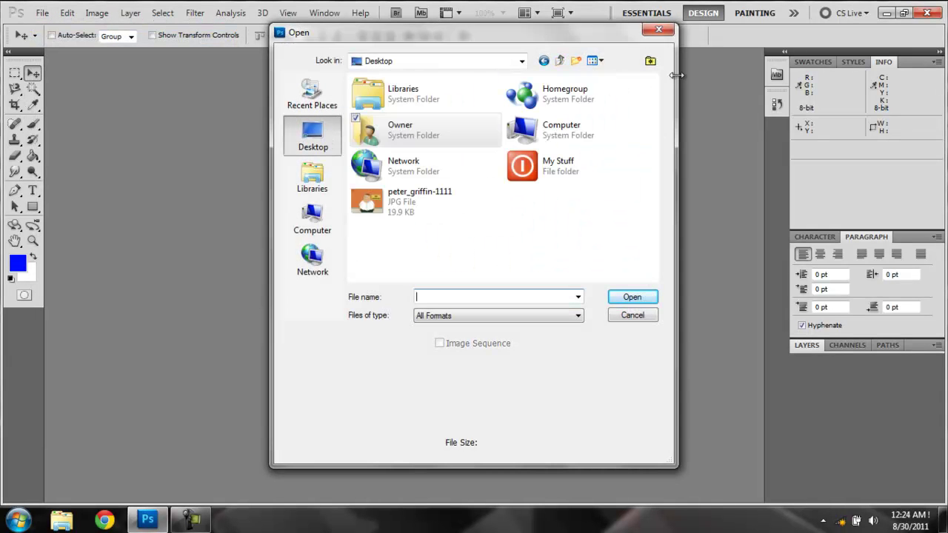
pyautogui.click(435, 200)
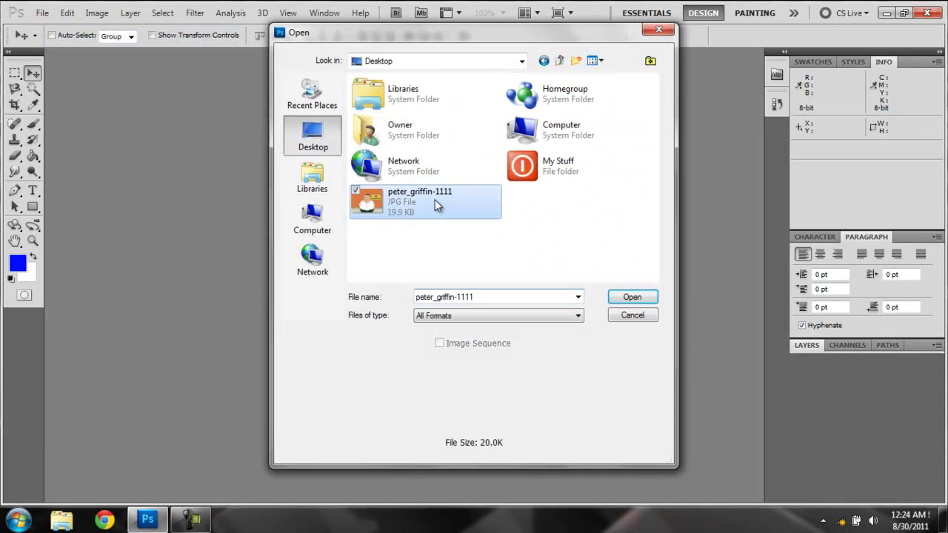
pyautogui.click(631, 297)
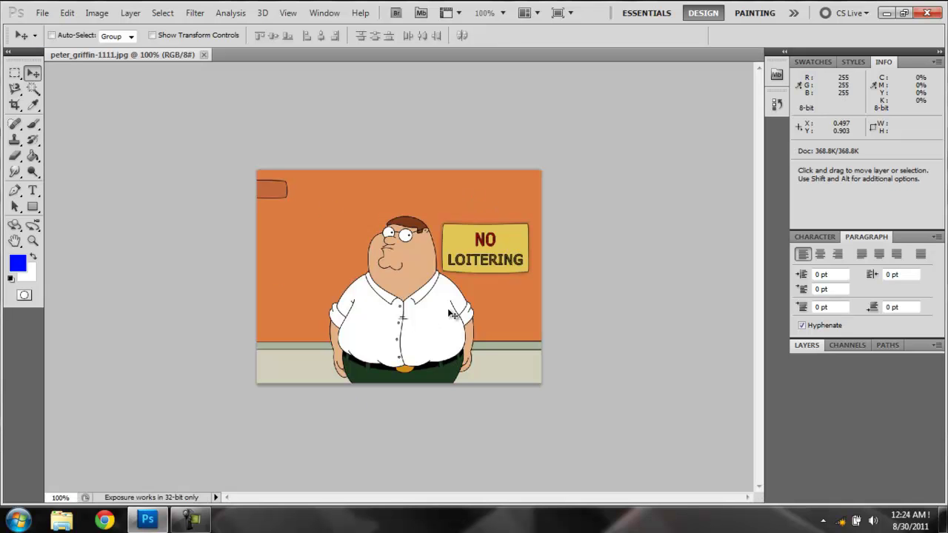
# - Convert the locked Background layer into an editable layer named Layer 0
pyautogui.click(799, 348)
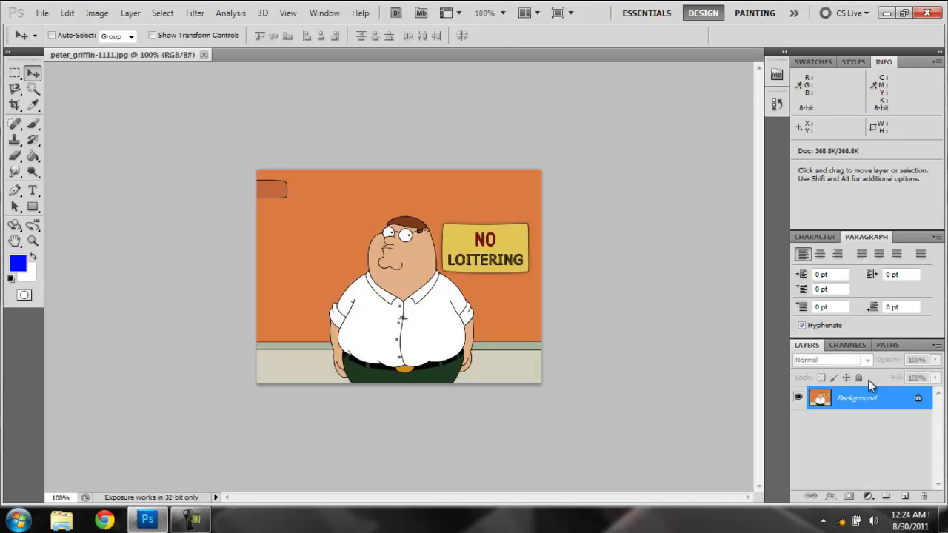
pyautogui.rightClick(869, 400)
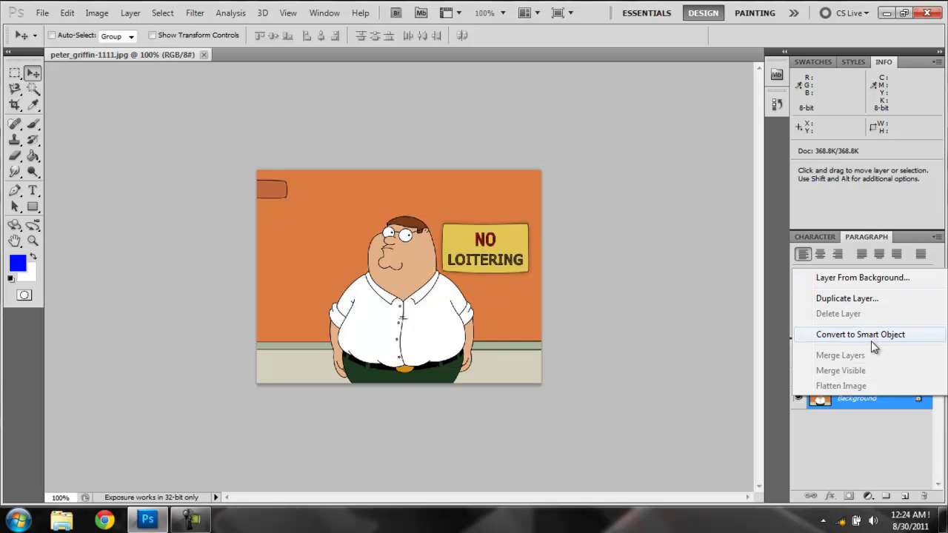
pyautogui.click(906, 499)
pyautogui.doubleClick(879, 403)
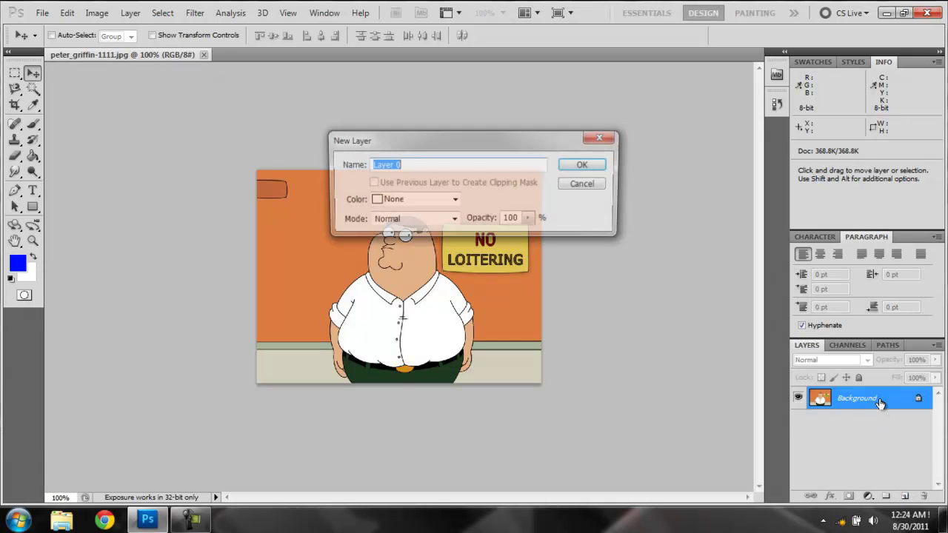
pyautogui.click(585, 165)
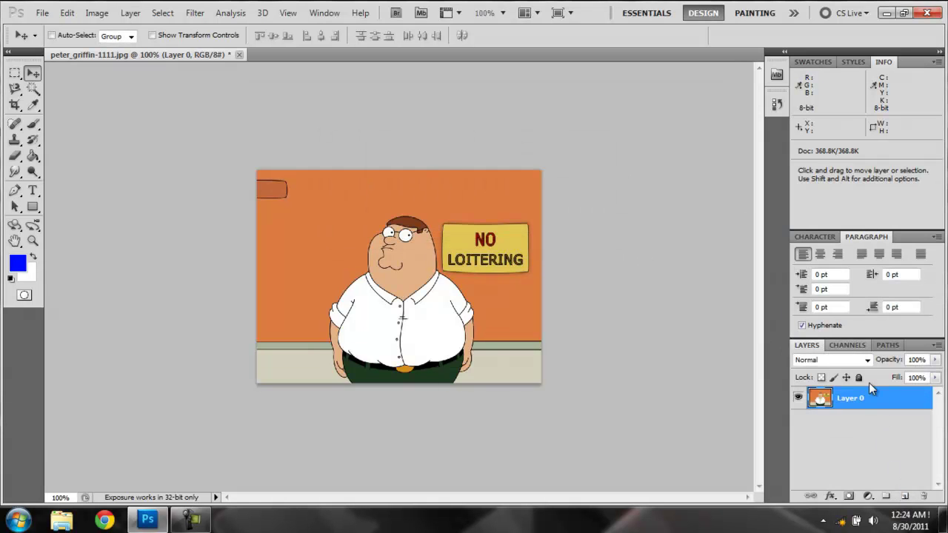
# - Select the Magnetic Lasso Tool from the lasso tool flyout
pyautogui.click(13, 91)
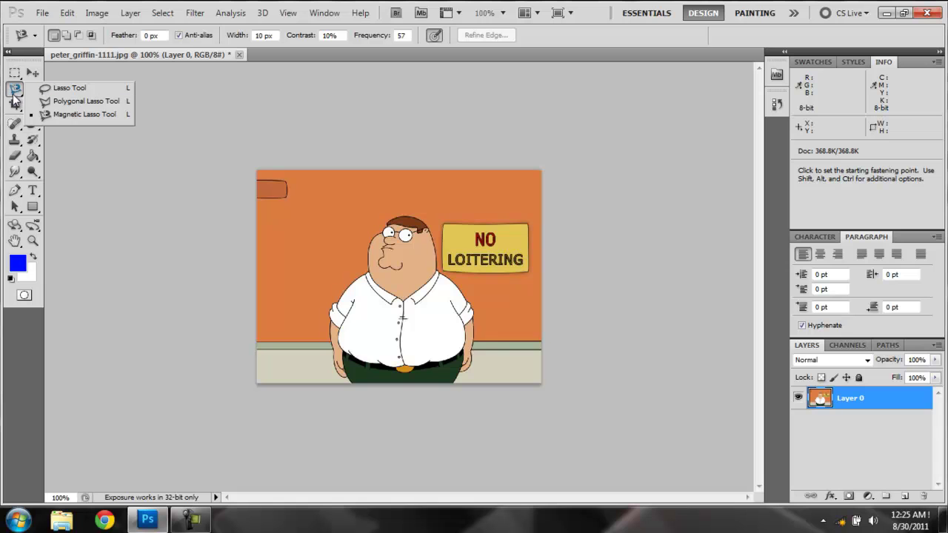
pyautogui.click(78, 114)
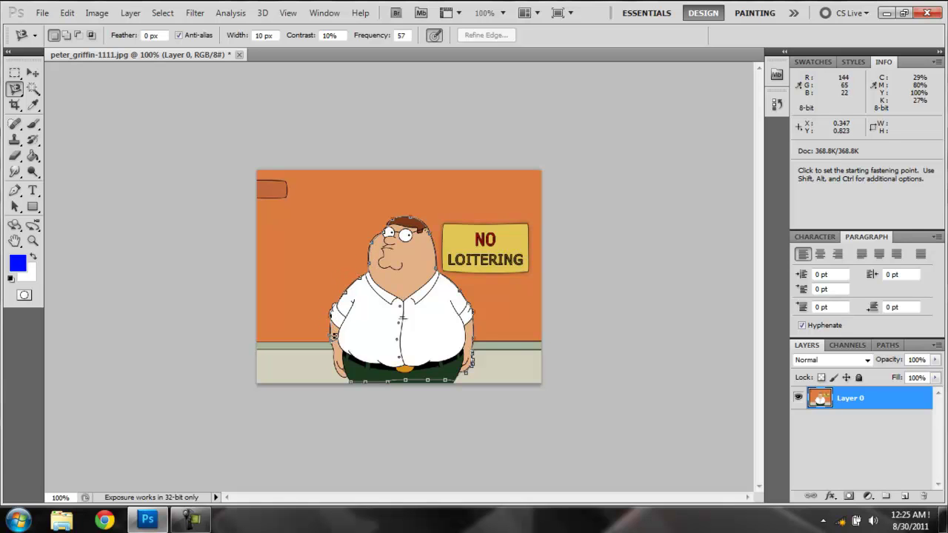
# - Close the lasso outline around Peter, copy him to a new layer, and hide Layer 0
pyautogui.click(351, 377)
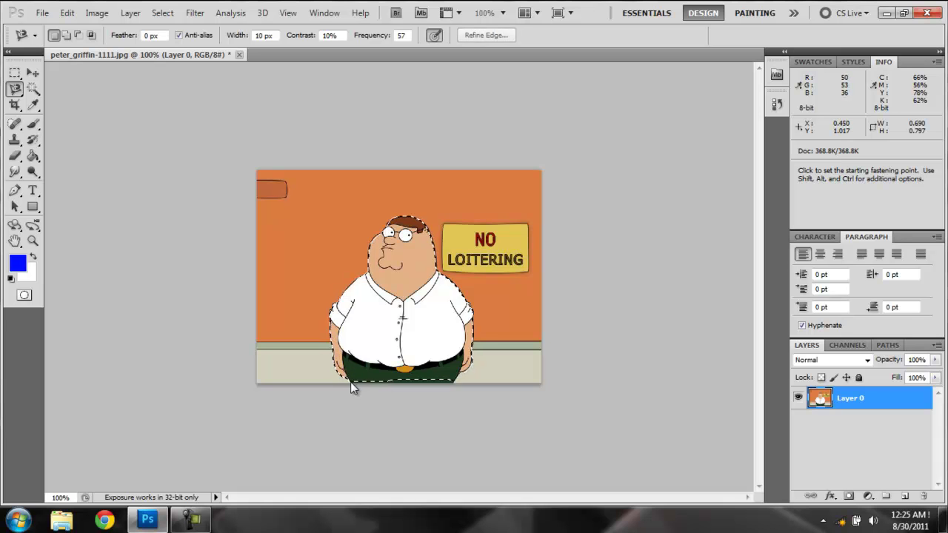
pyautogui.rightClick(387, 332)
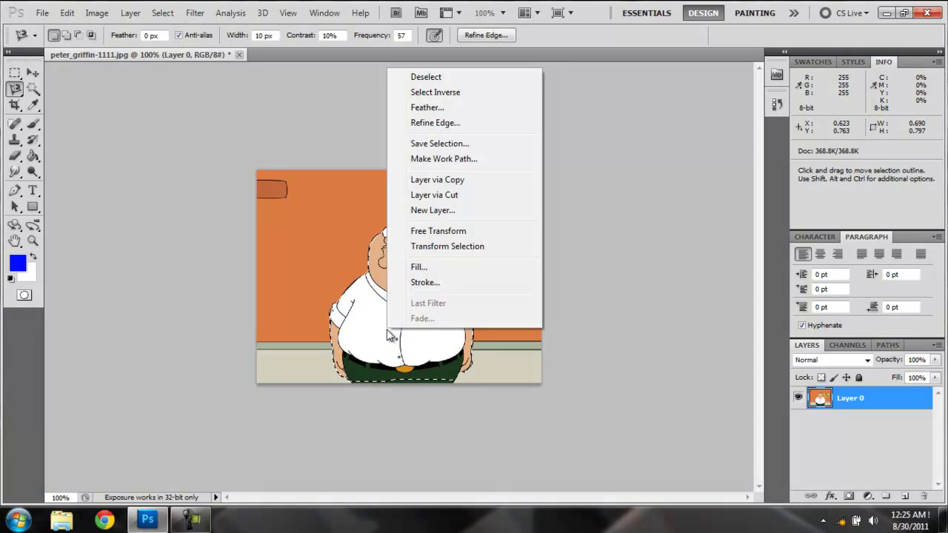
pyautogui.click(450, 185)
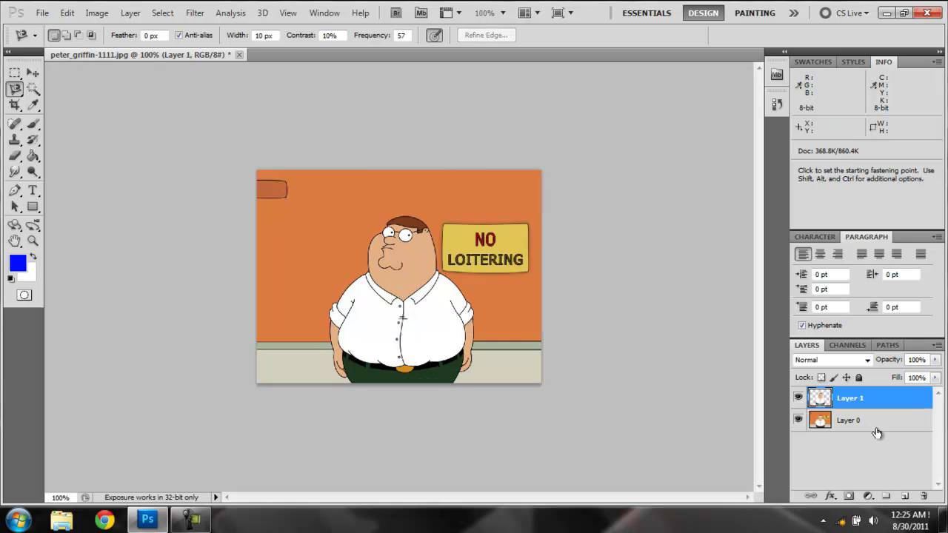
pyautogui.click(798, 421)
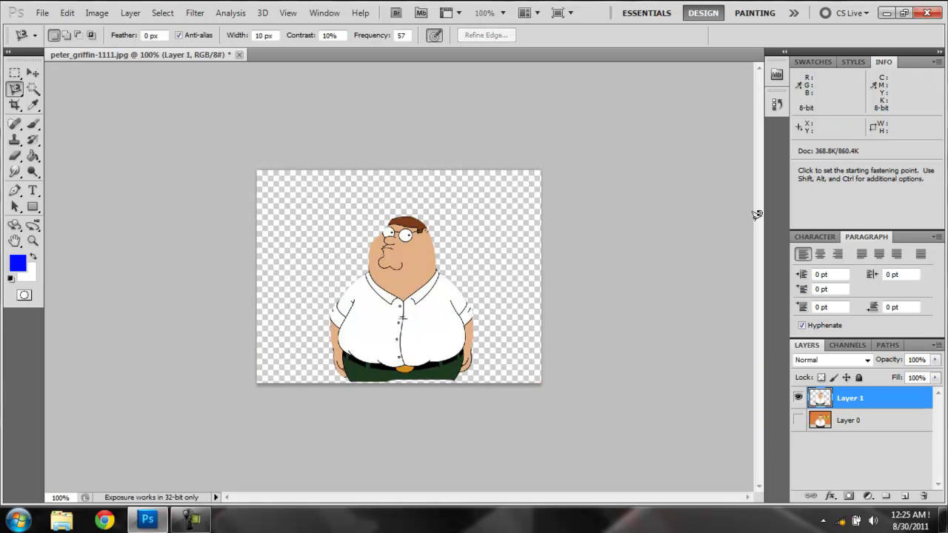
pyautogui.click(32, 73)
# - Nudge Peter slightly left and add a new empty layer beneath his layer
pyautogui.moveTo(402, 239)
pyautogui.mouseDown()
pyautogui.moveTo(374, 240)
pyautogui.moveTo(390, 227)
pyautogui.mouseUp()
pyautogui.click(903, 501)
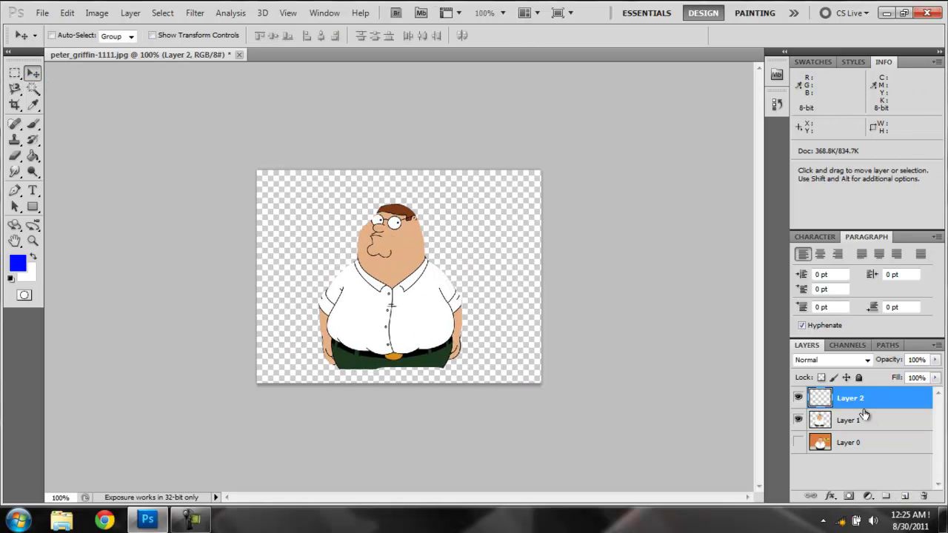
pyautogui.moveTo(863, 417); pyautogui.dragTo(870, 401)
pyautogui.click(859, 420)
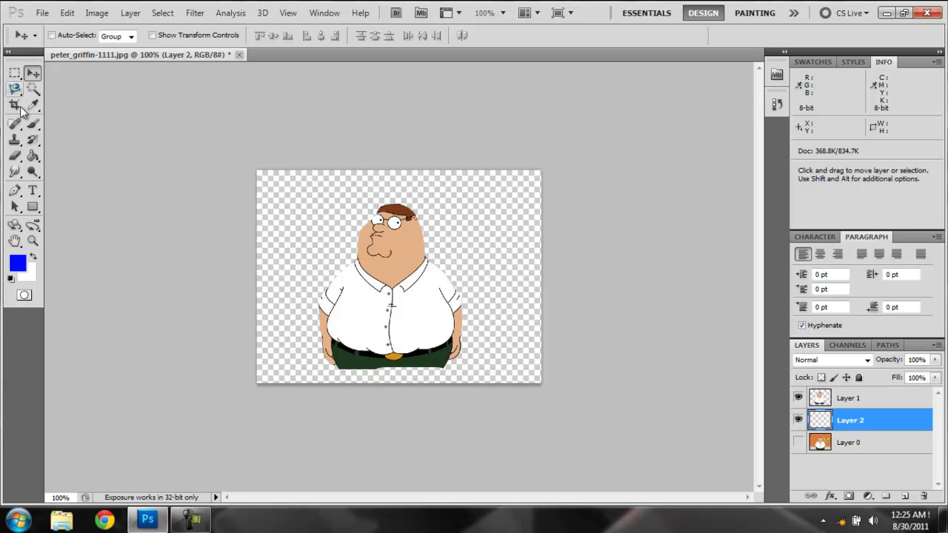
# - Draw a blue rectangle covering the whole canvas, undoing an initial small one
pyautogui.click(32, 206)
pyautogui.moveTo(256, 171); pyautogui.dragTo(322, 197)
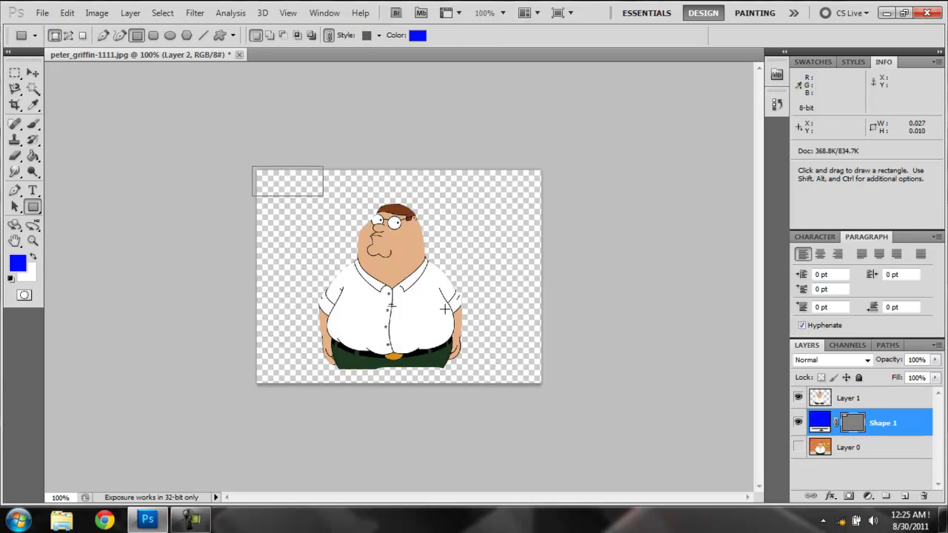
pyautogui.rightClick(476, 339)
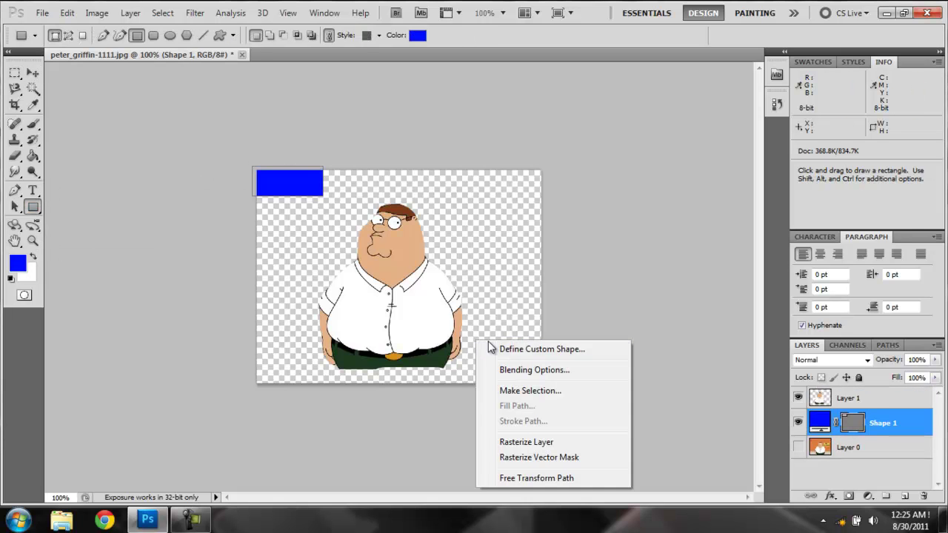
pyautogui.click(68, 13)
pyautogui.click(68, 13)
pyautogui.click(94, 16)
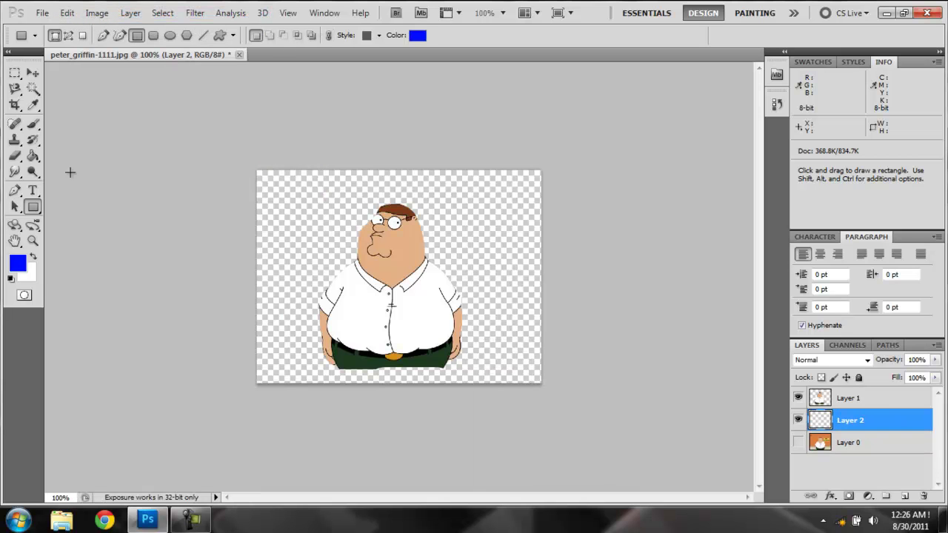
pyautogui.moveTo(232, 157)
pyautogui.mouseDown()
pyautogui.moveTo(514, 328)
pyautogui.moveTo(570, 399)
pyautogui.mouseUp()
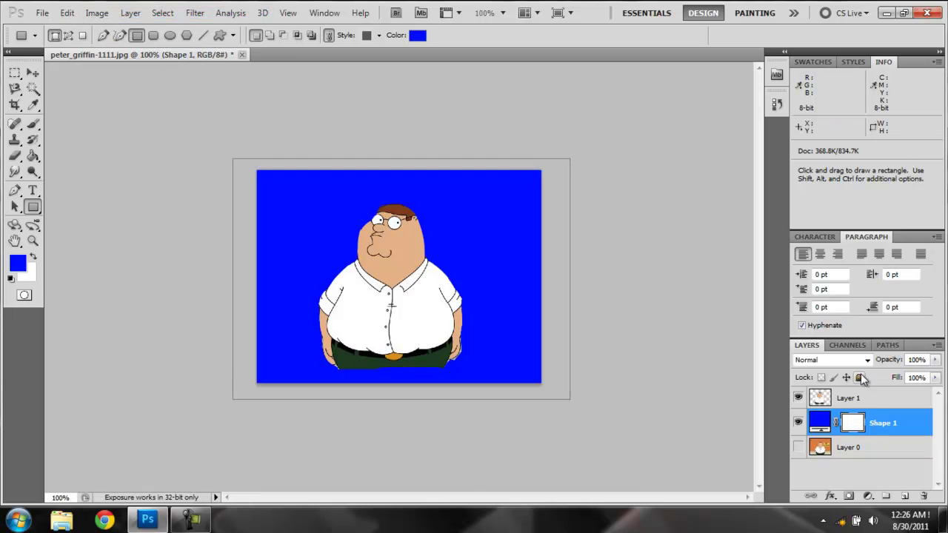
# - Give Shape 1 a Gradient Overlay using the green gradient preset
pyautogui.rightClick(879, 422)
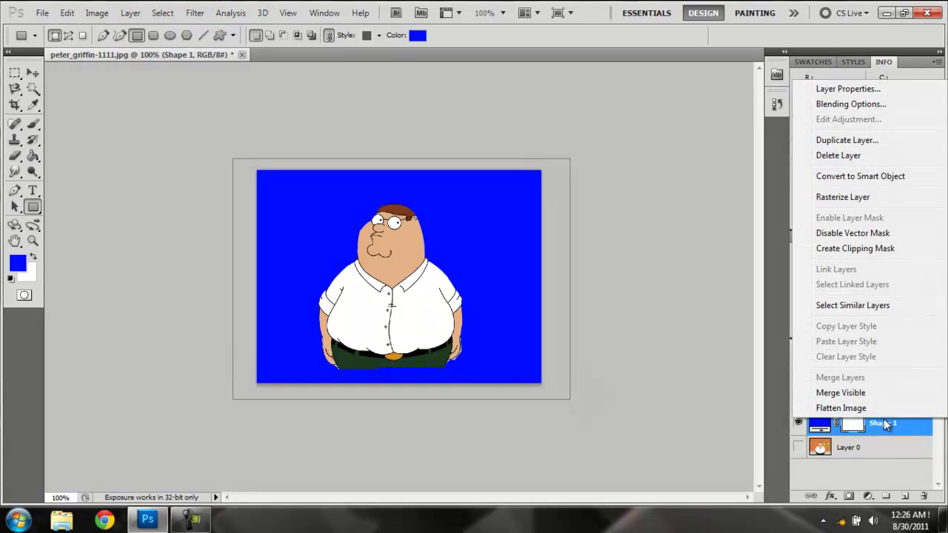
pyautogui.click(841, 104)
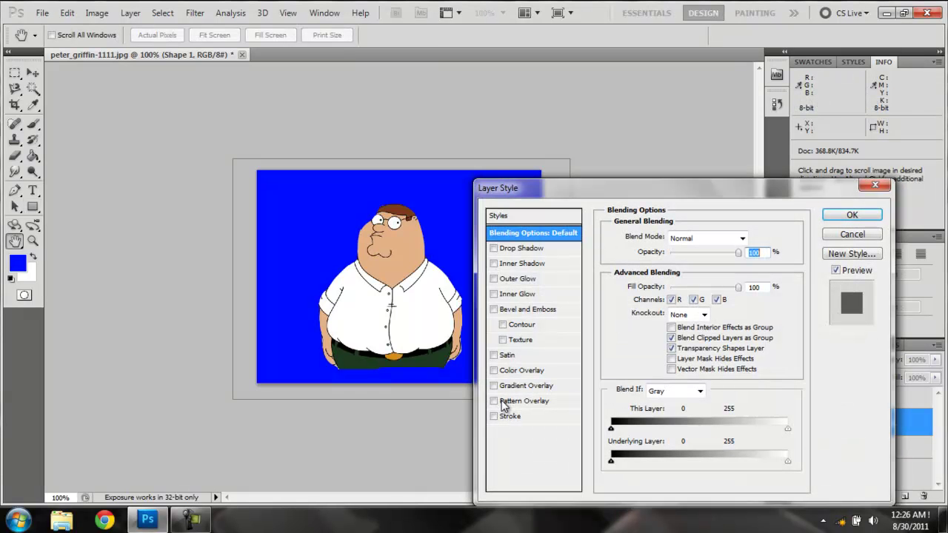
pyautogui.click(492, 387)
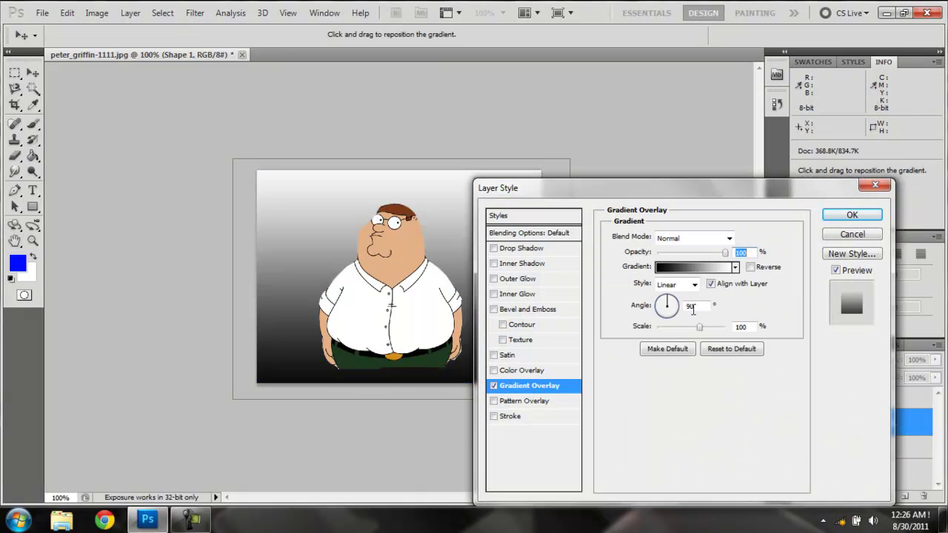
pyautogui.click(735, 268)
pyautogui.click(697, 294)
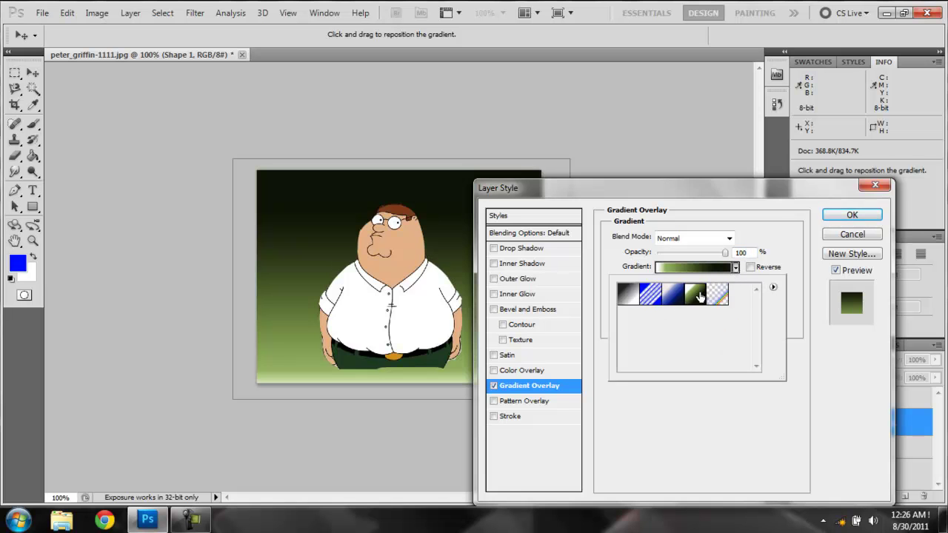
pyautogui.click(790, 234)
pyautogui.click(851, 214)
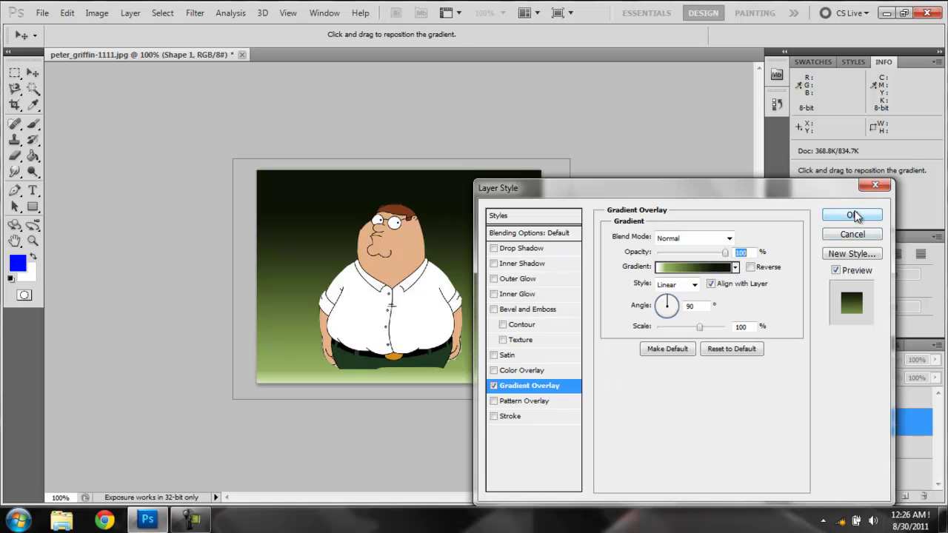
# - Move Peter's layer down and to the right on the canvas
pyautogui.click(881, 398)
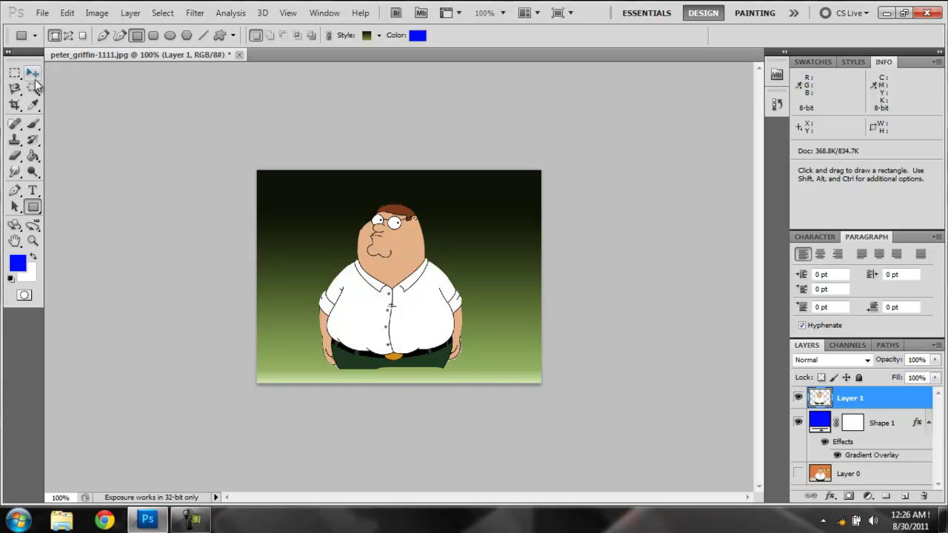
pyautogui.click(33, 72)
pyautogui.moveTo(390, 246); pyautogui.dragTo(410, 264)
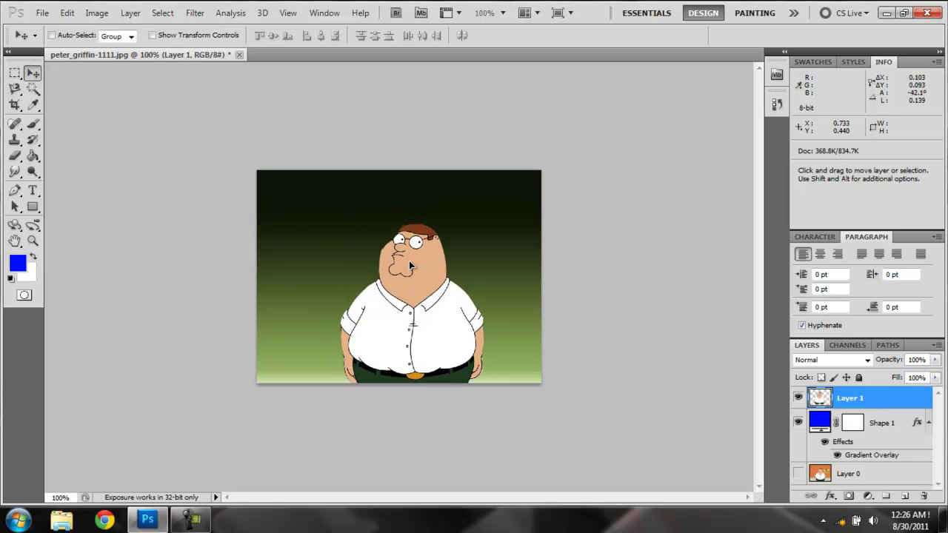
# - Choose the Custom Shape tool with the thought-bubble shape from the Shape picker
pyautogui.click(33, 206)
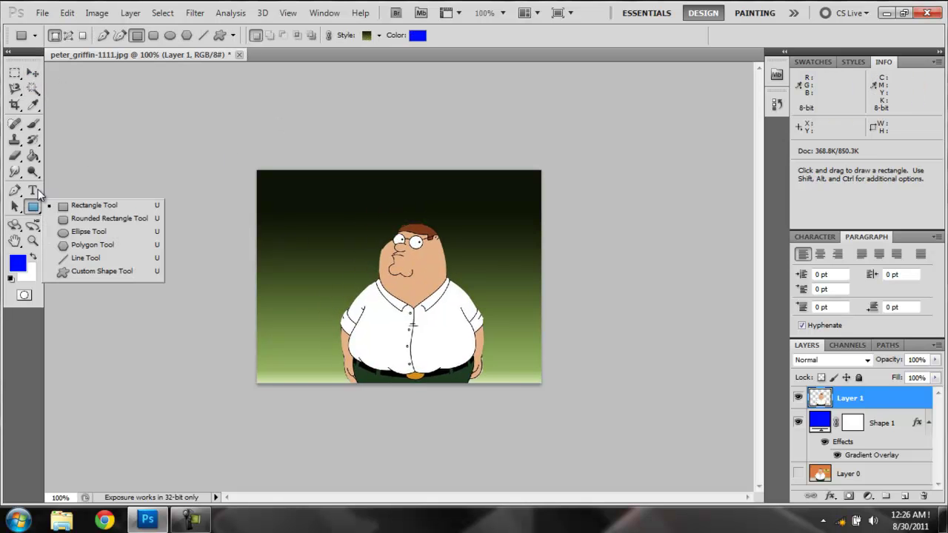
pyautogui.click(105, 267)
pyautogui.click(285, 36)
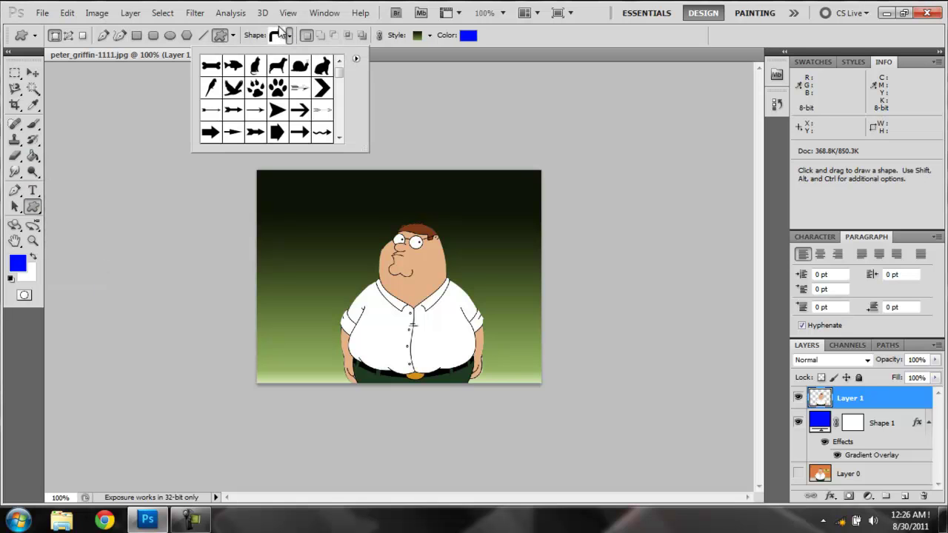
pyautogui.scroll(-10, 340, 80)
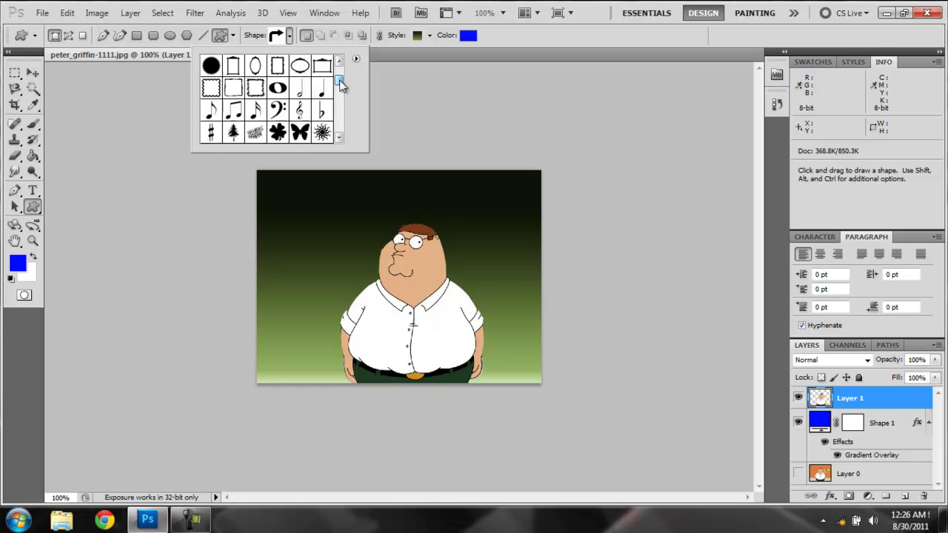
pyautogui.scroll(-6, 341, 85)
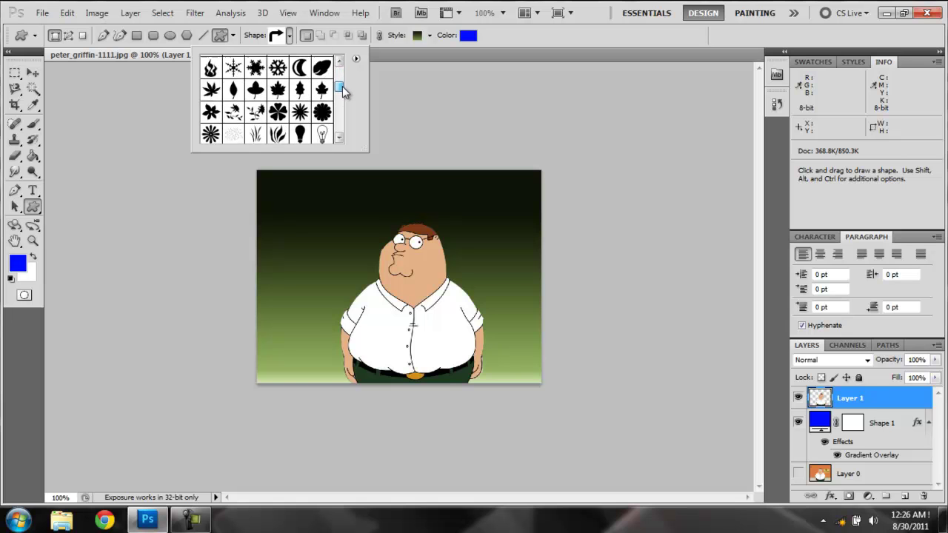
pyautogui.moveTo(343, 94); pyautogui.dragTo(347, 120)
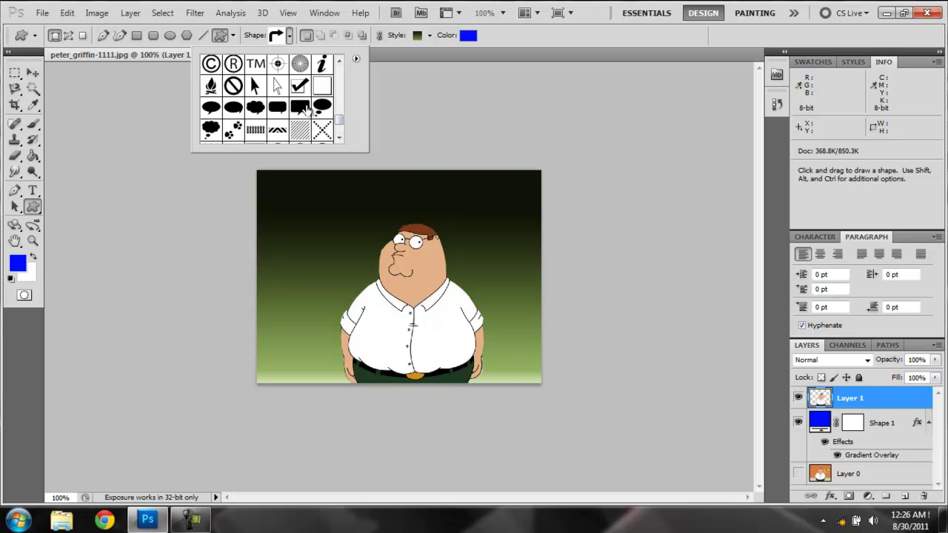
pyautogui.click(322, 108)
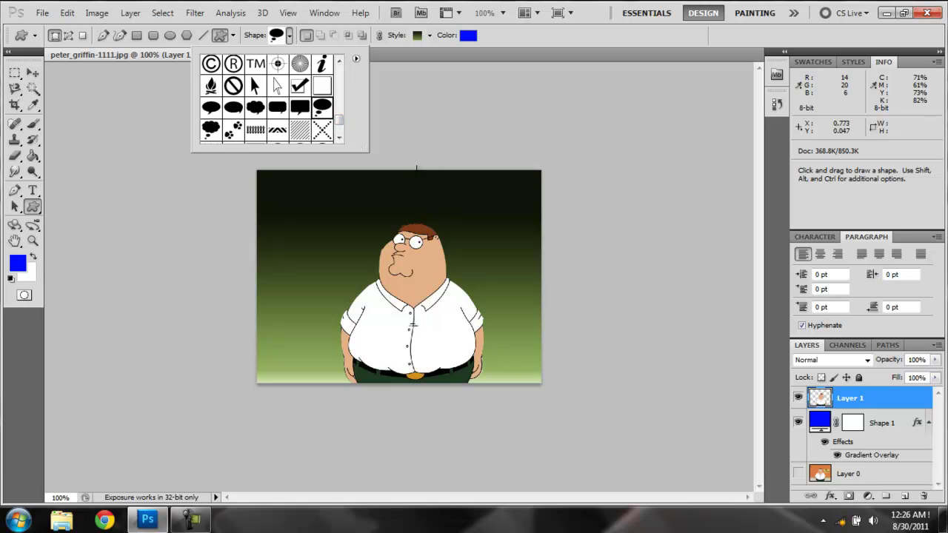
# - Draw a thought bubble with the green shape style above and right of Peter
pyautogui.click(429, 35)
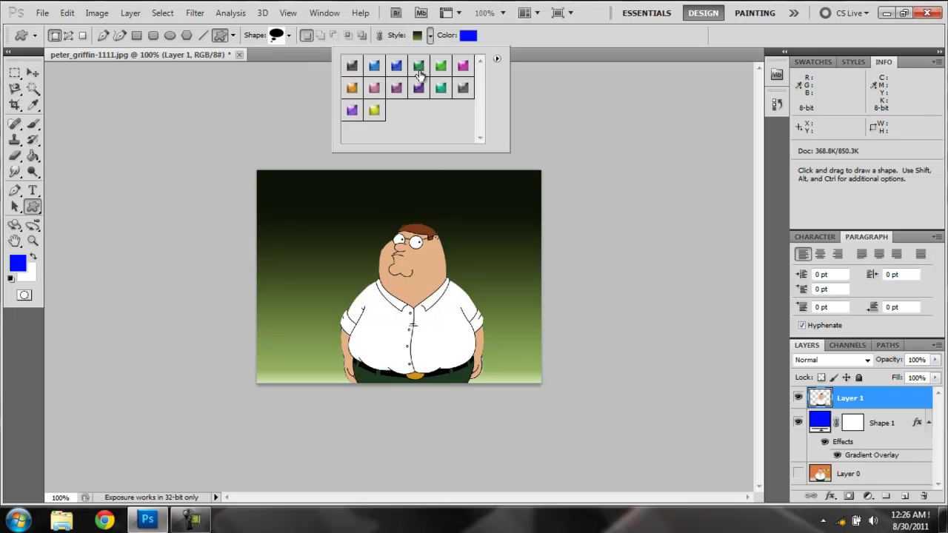
pyautogui.click(441, 67)
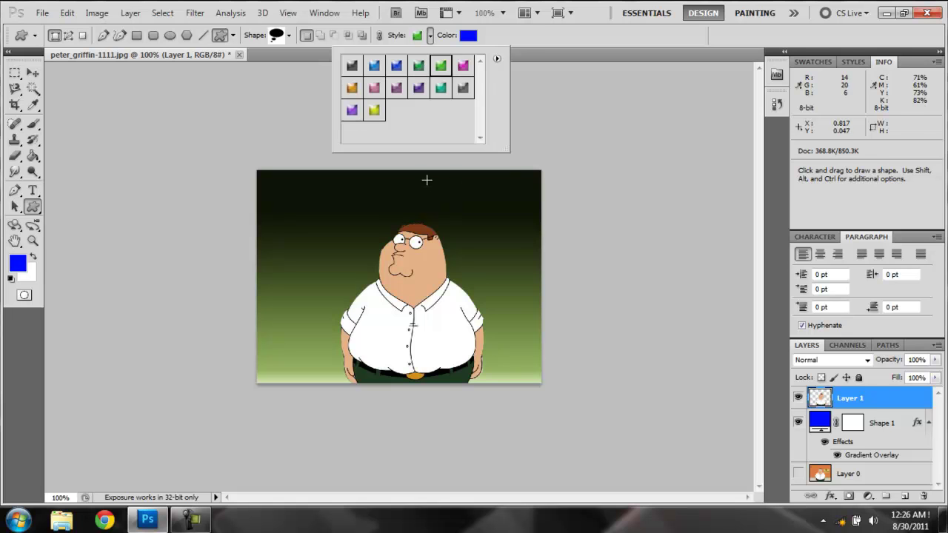
pyautogui.moveTo(428, 180); pyautogui.dragTo(567, 266)
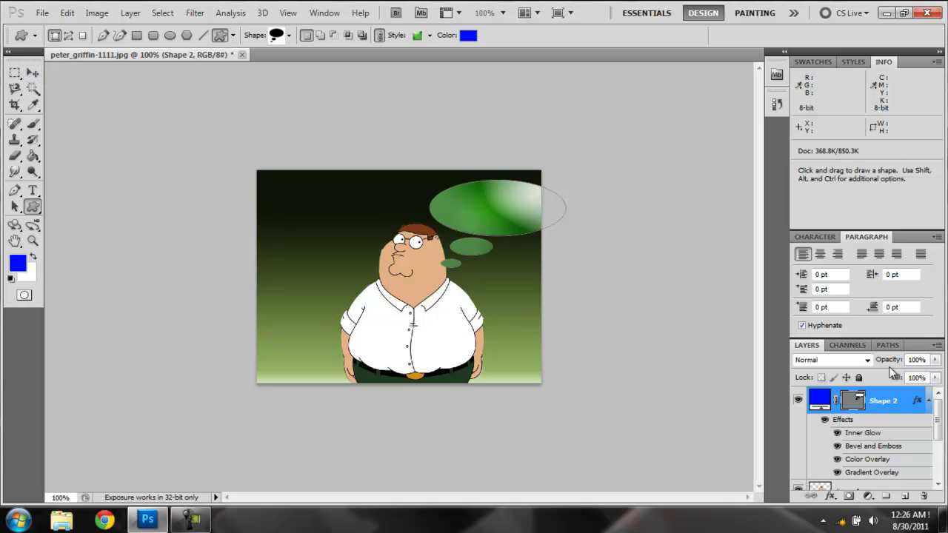
# - Shift Peter to the left and move the bubble down-left beside his head
pyautogui.click(872, 484)
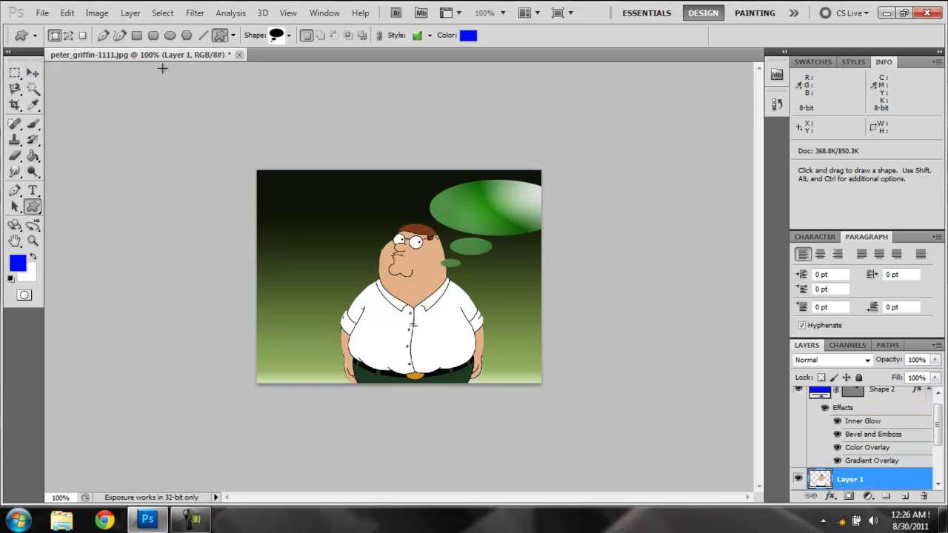
pyautogui.click(33, 74)
pyautogui.moveTo(400, 298); pyautogui.dragTo(317, 297)
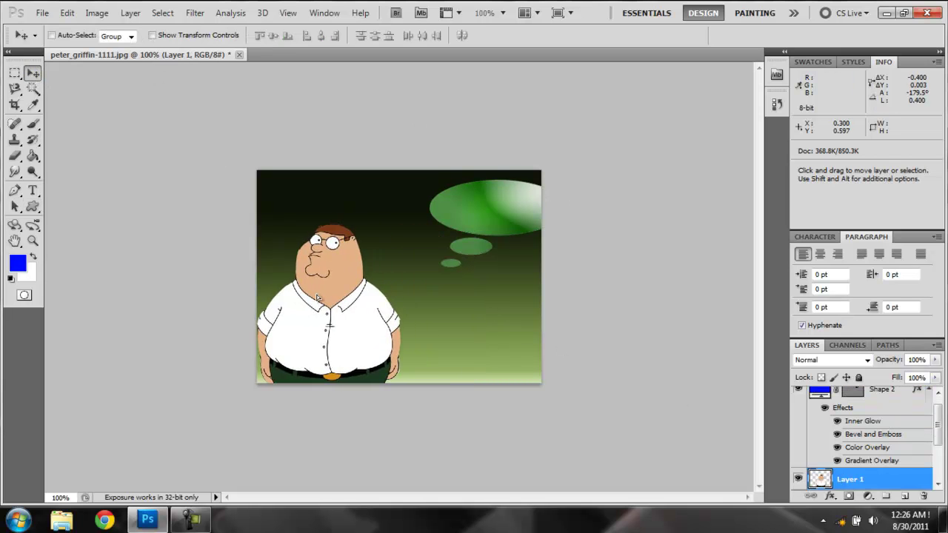
pyautogui.click(892, 396)
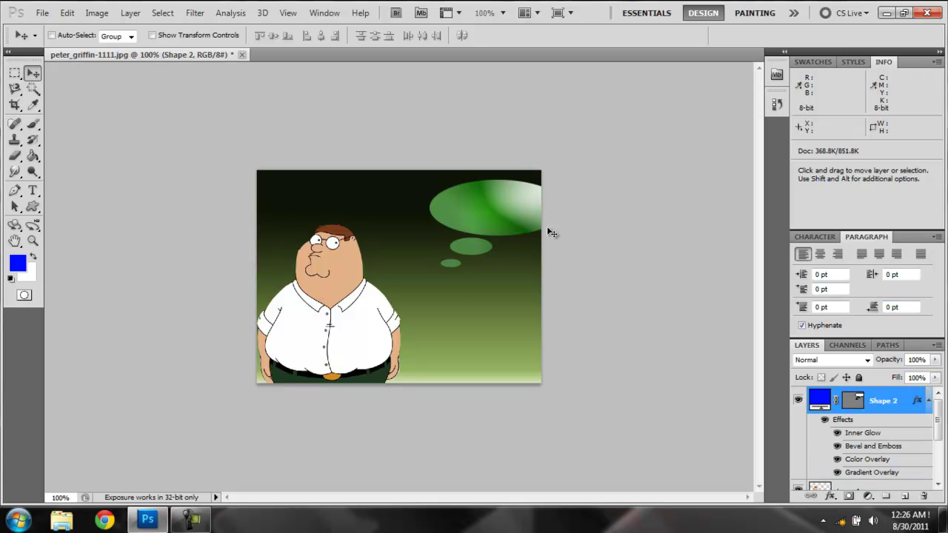
pyautogui.moveTo(509, 216); pyautogui.dragTo(465, 229)
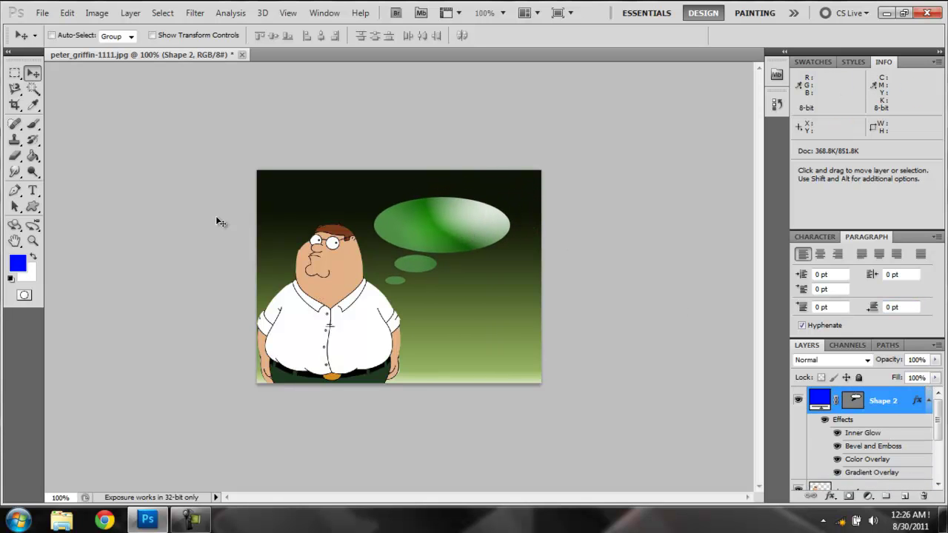
pyautogui.click(31, 194)
# - Type 'im Fat' in a text box over the thought bubble at 10 pt and move it into the bubble
pyautogui.click(82, 188)
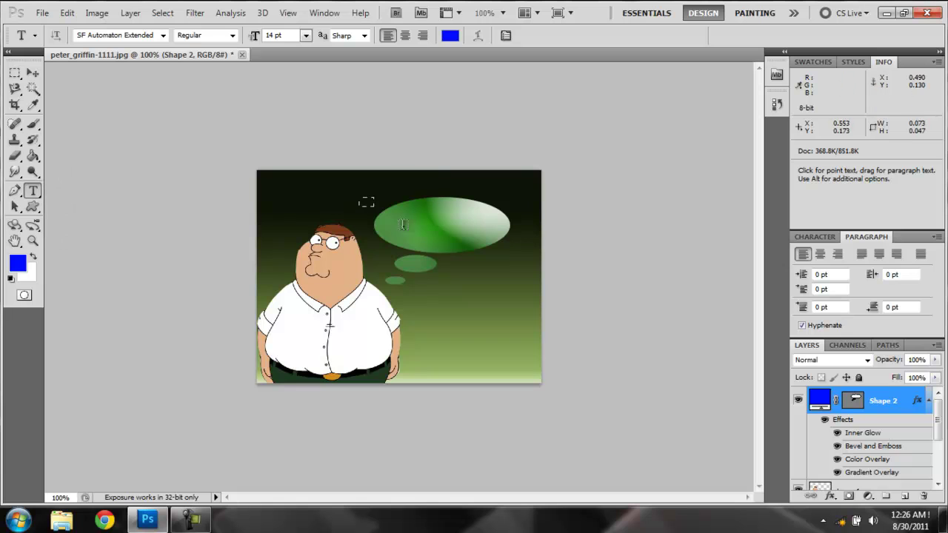
pyautogui.moveTo(359, 198); pyautogui.dragTo(449, 239)
pyautogui.write('m')
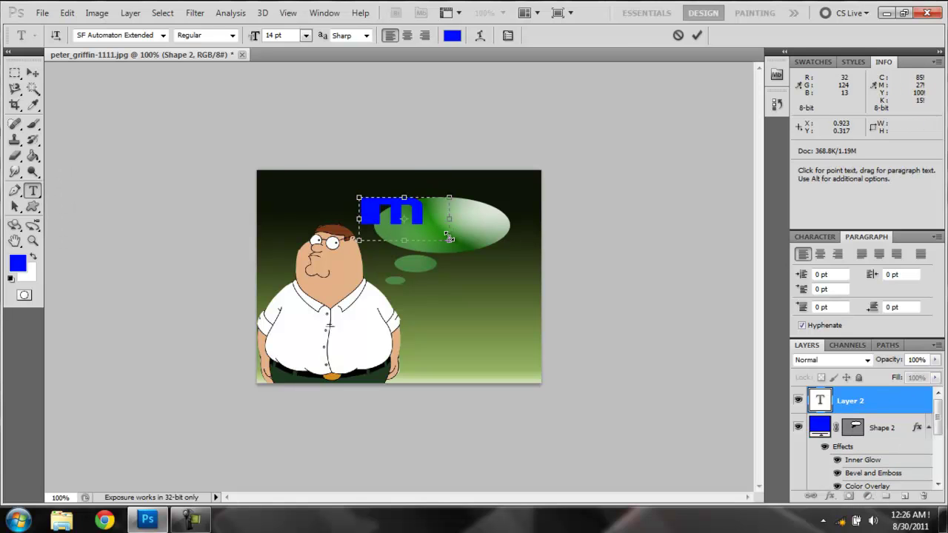
pyautogui.moveTo(453, 243); pyautogui.dragTo(584, 252)
pyautogui.write('Fat')
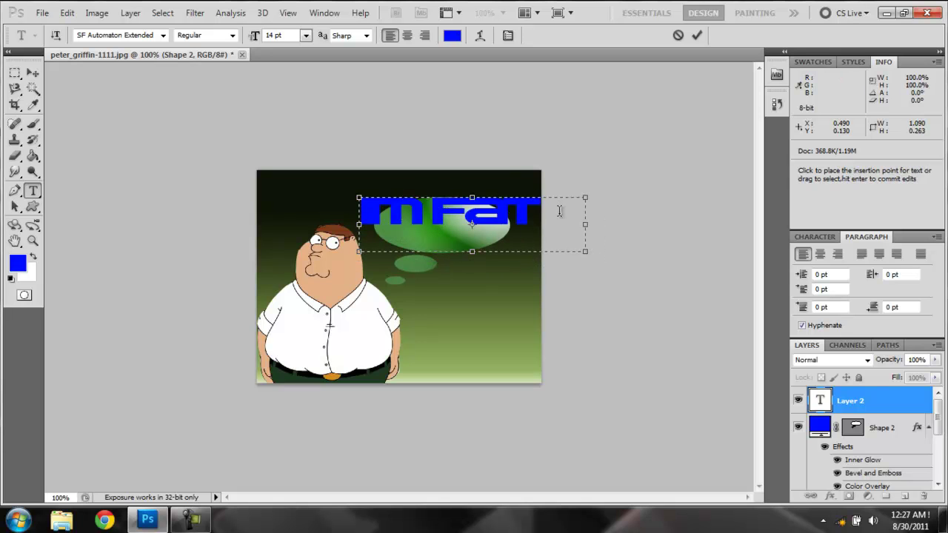
pyautogui.hotkey('ctrl', 'a')
pyautogui.click(304, 36)
pyautogui.click(314, 116)
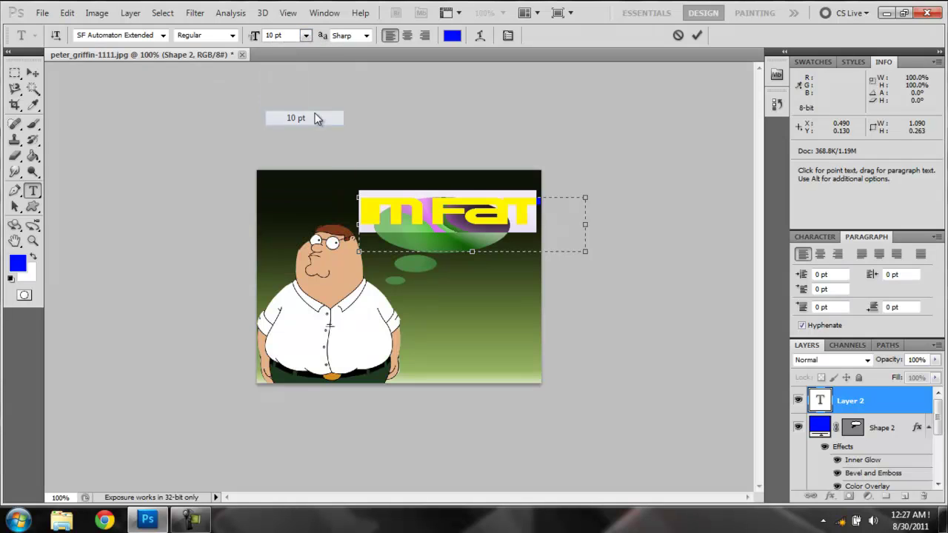
pyautogui.click(33, 73)
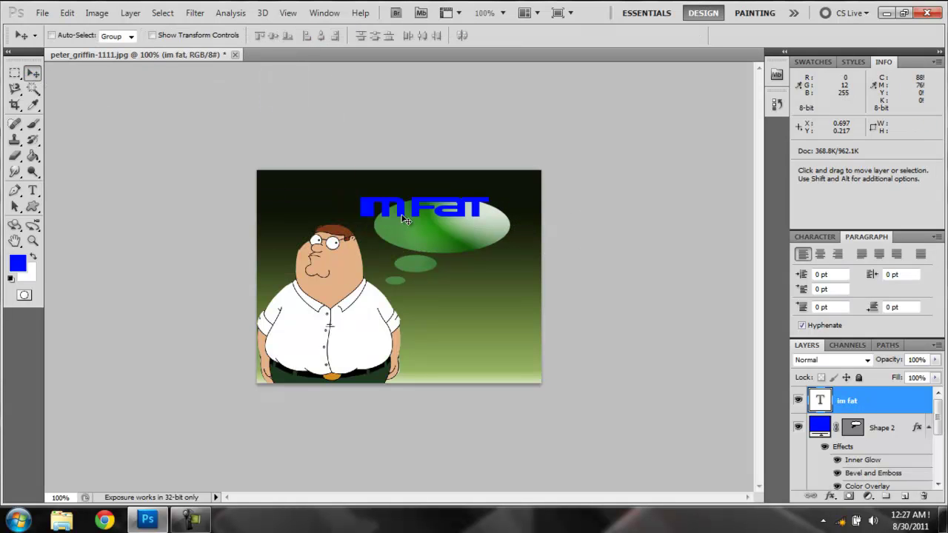
pyautogui.moveTo(407, 218); pyautogui.dragTo(428, 232)
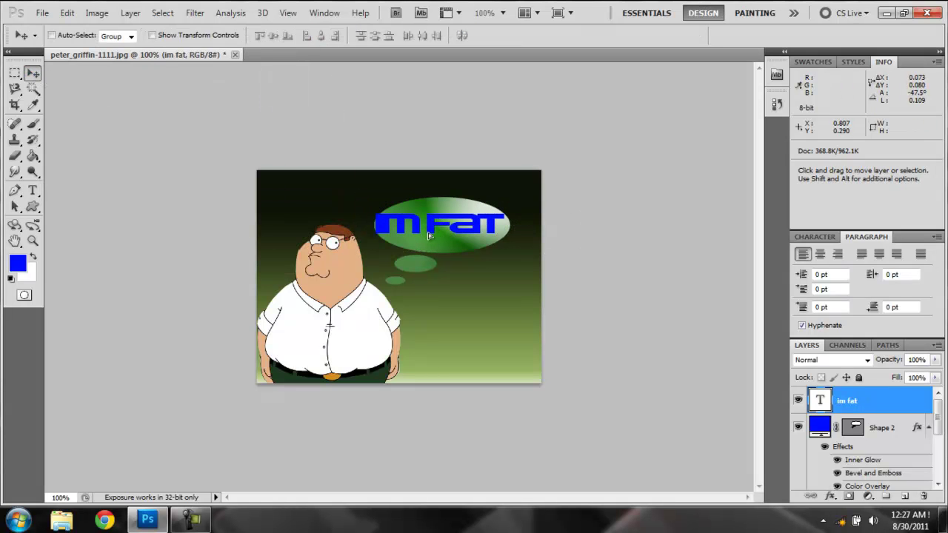
# - Reduce the 'im fat' text to 9 pt and nudge it slightly right inside the bubble
pyautogui.click(32, 191)
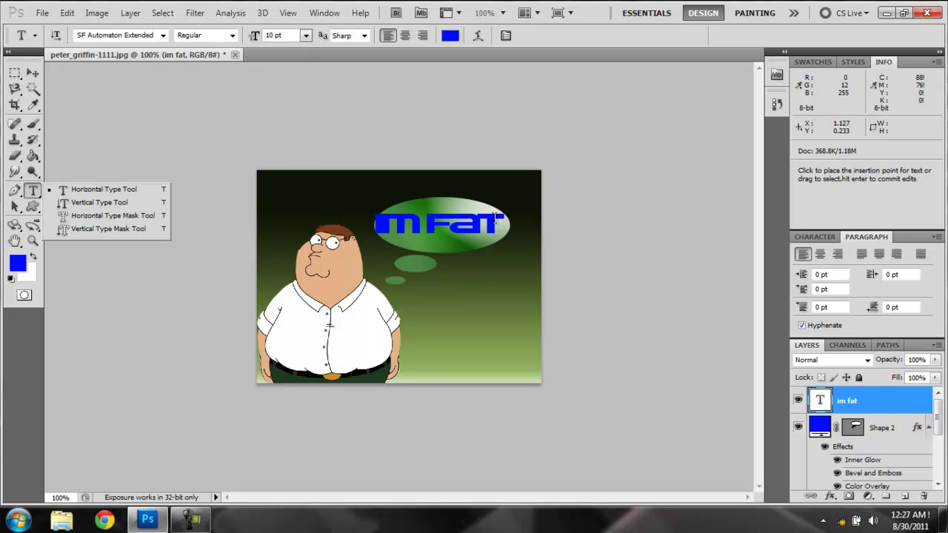
pyautogui.click(111, 187)
pyautogui.press('Return')
pyautogui.click(305, 35)
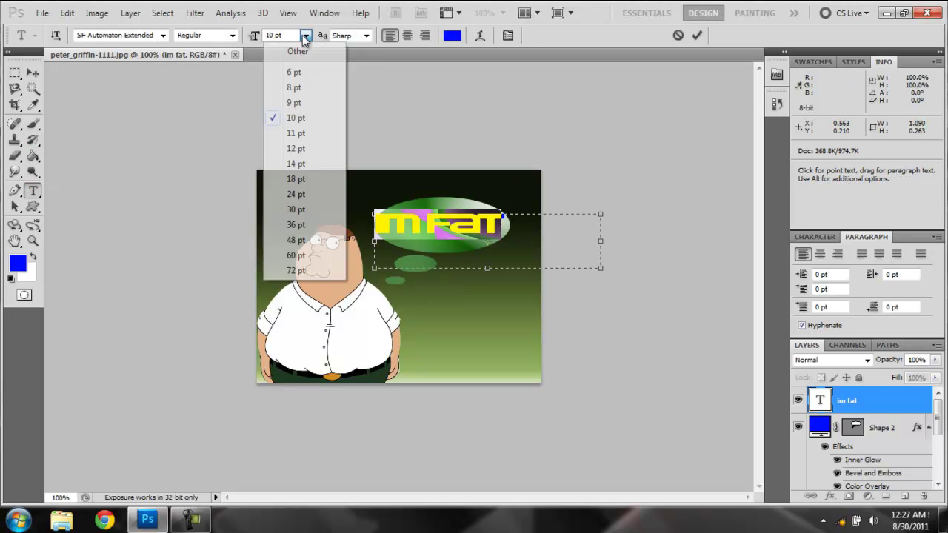
pyautogui.click(308, 102)
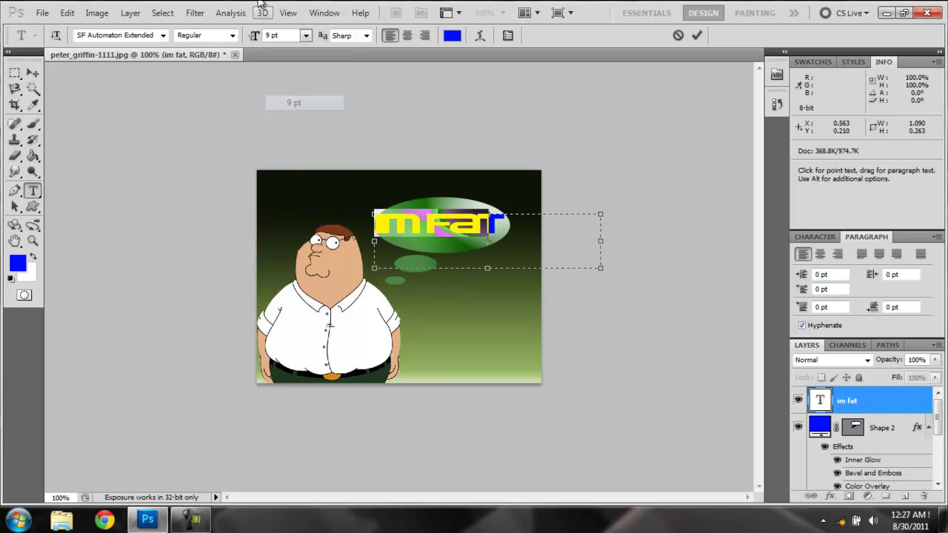
pyautogui.click(33, 73)
pyautogui.moveTo(429, 209); pyautogui.dragTo(440, 209)
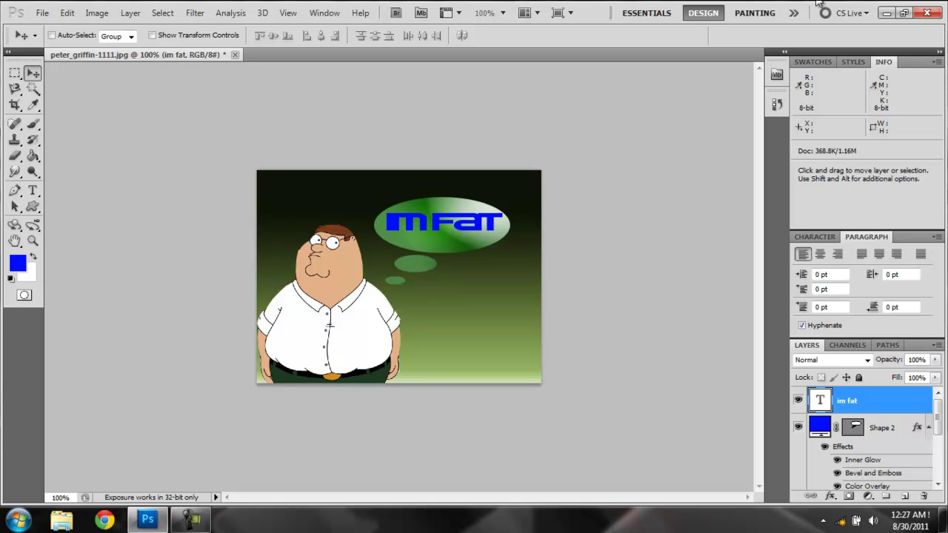
# - In Save for Web & Devices, set the output format to JPEG at quality 100
pyautogui.click(42, 13)
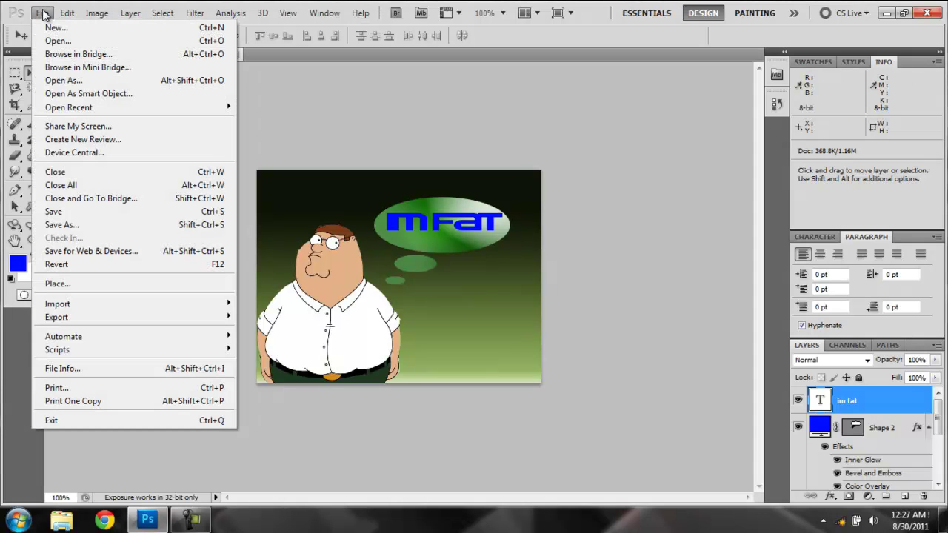
pyautogui.click(105, 251)
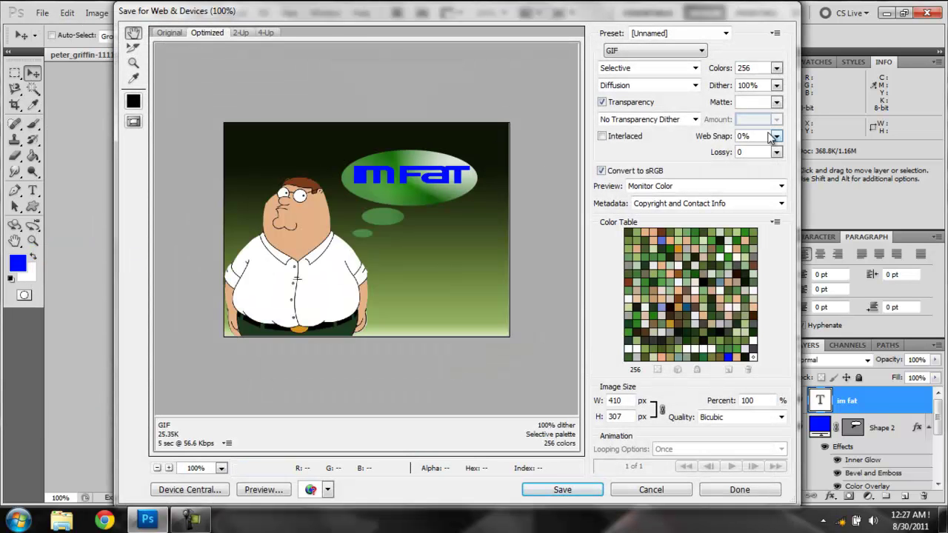
pyautogui.click(666, 52)
pyautogui.click(661, 76)
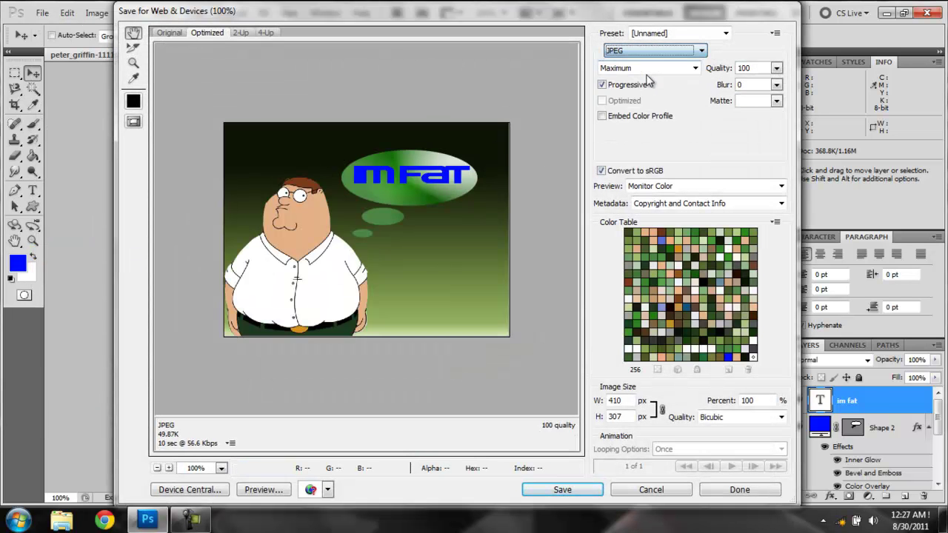
pyautogui.click(776, 68)
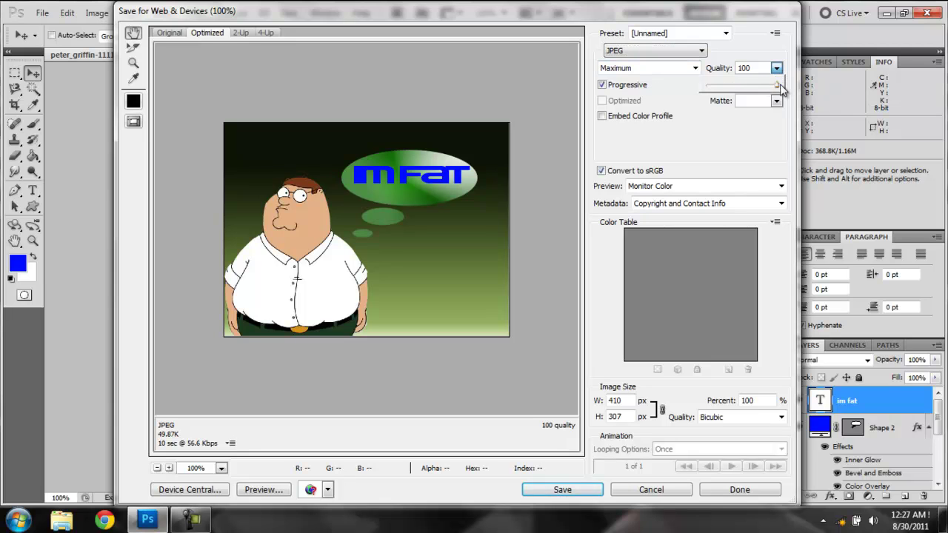
pyautogui.click(789, 92)
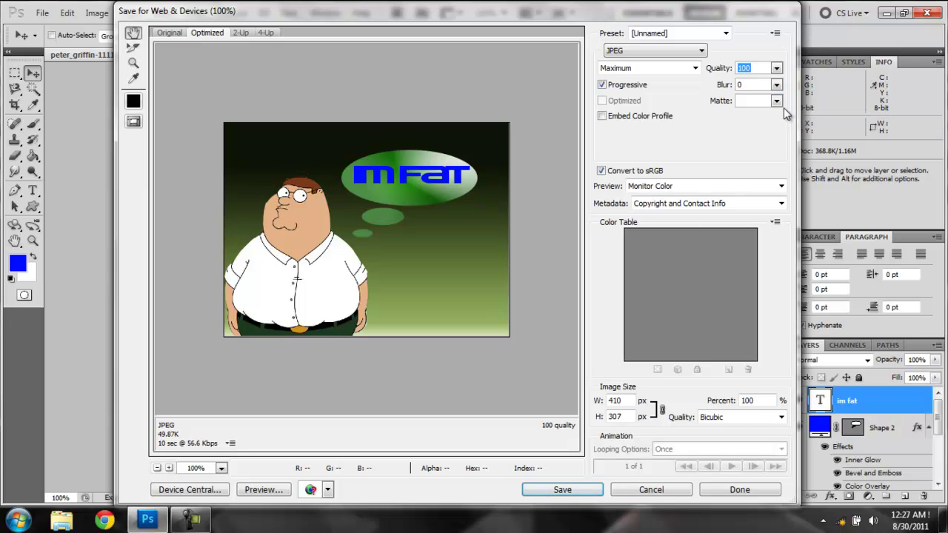
# - Keep Bicubic at 100% size and save over peter_griffin-1111 on the Desktop
pyautogui.click(716, 417)
pyautogui.click(770, 392)
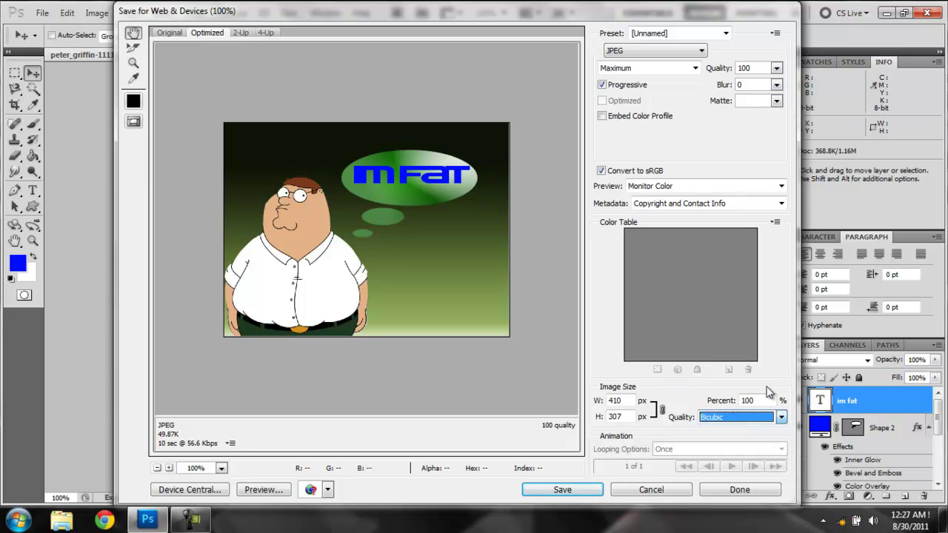
pyautogui.click(763, 399)
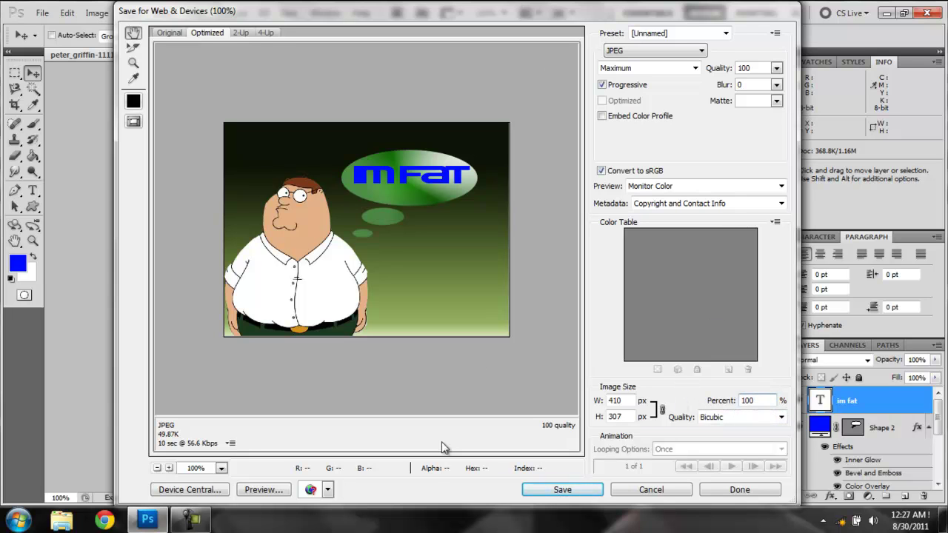
pyautogui.click(562, 490)
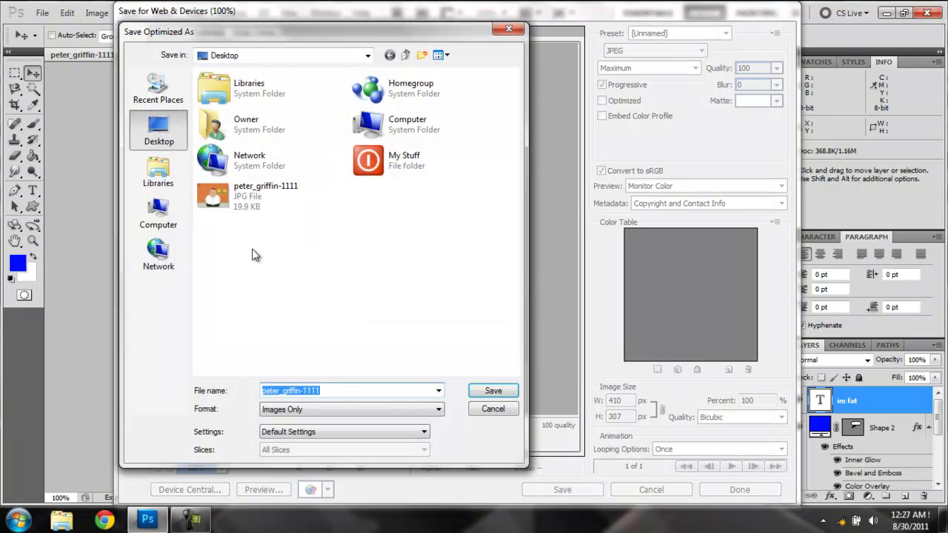
pyautogui.click(473, 392)
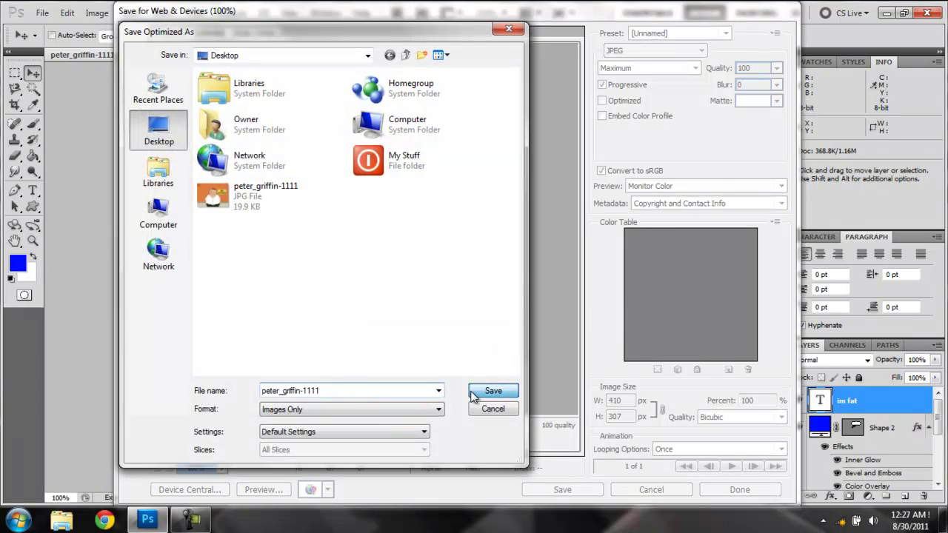
pyautogui.click(536, 291)
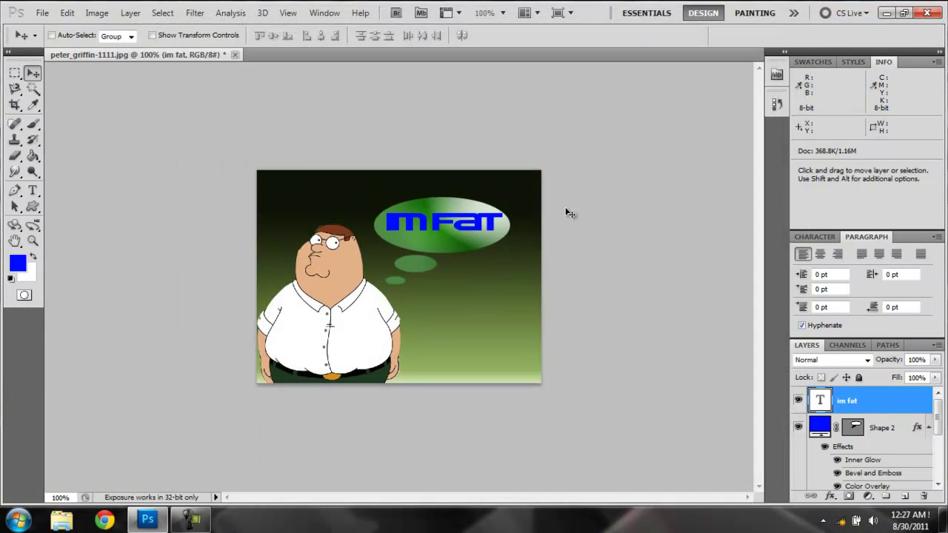
# - Minimize Photoshop and open peter_griffin-1111 from the desktop in Windows Photo Viewer
pyautogui.click(886, 12)
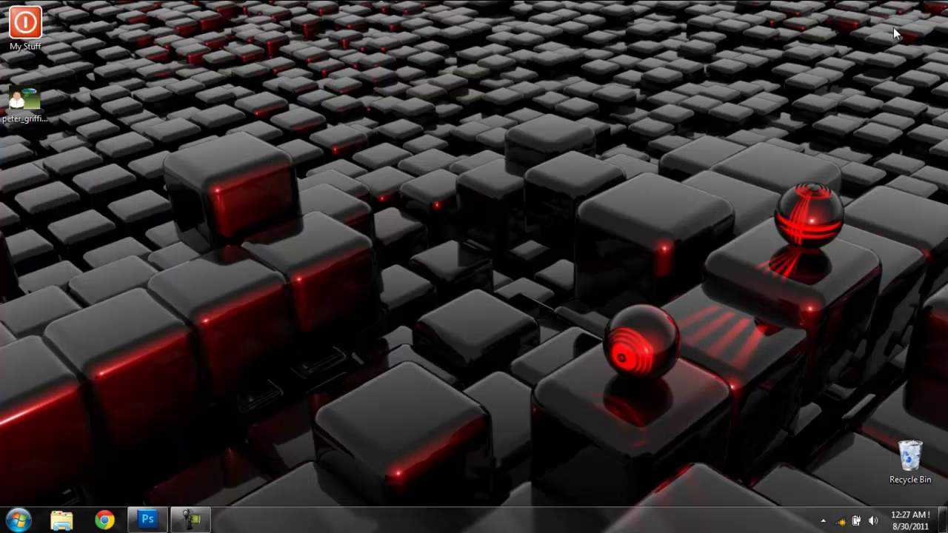
pyautogui.doubleClick(25, 100)
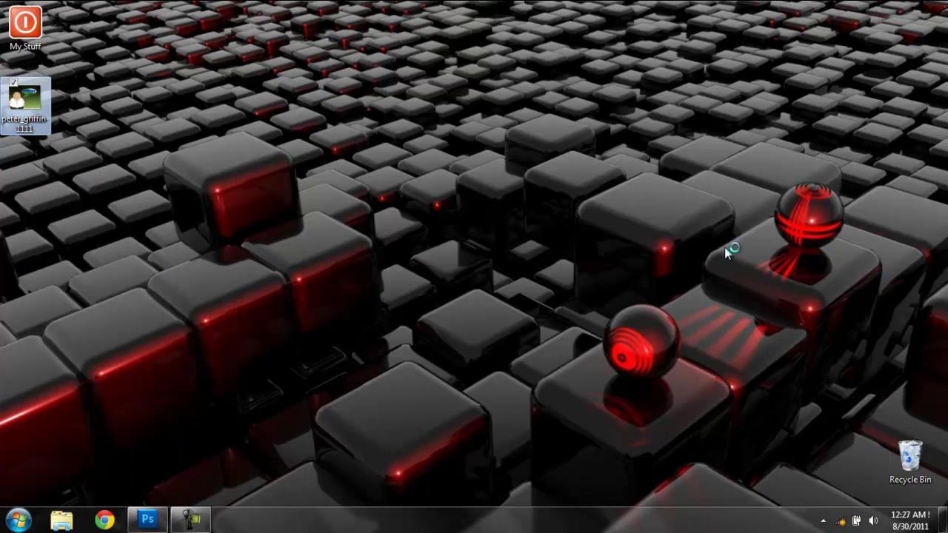
pyautogui.moveTo(497, 260); pyautogui.dragTo(781, 356)
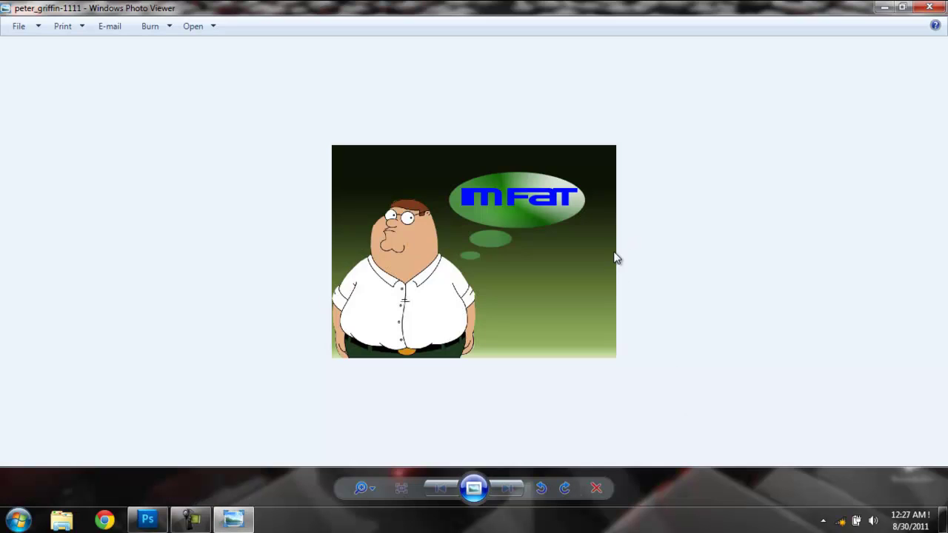